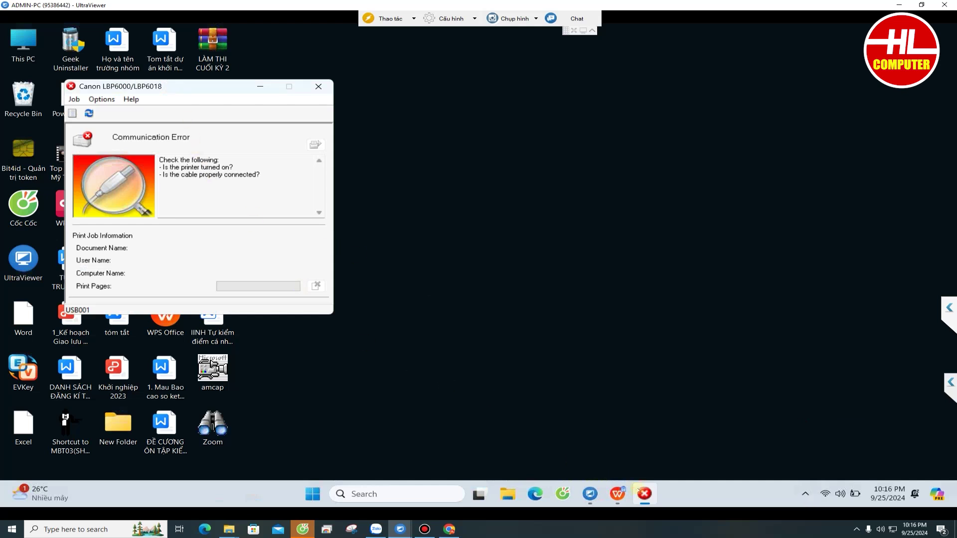
Step: Dismiss the Canon LBP6000/LBP6018 status window on the remote desktop
click(644, 493)
click(644, 493)
click(318, 86)
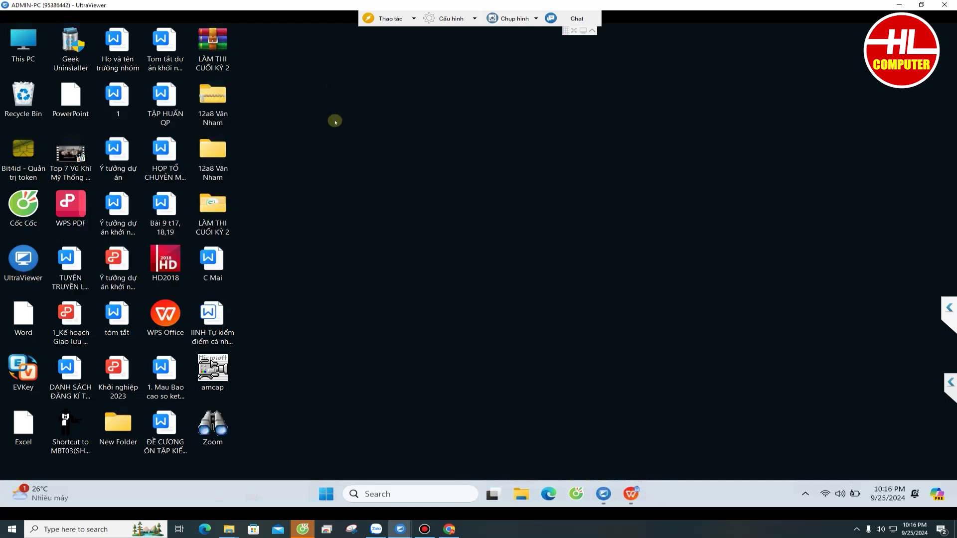
Step: Search Windows for "con", launch Control Panel and open Devices and Printers
click(398, 493)
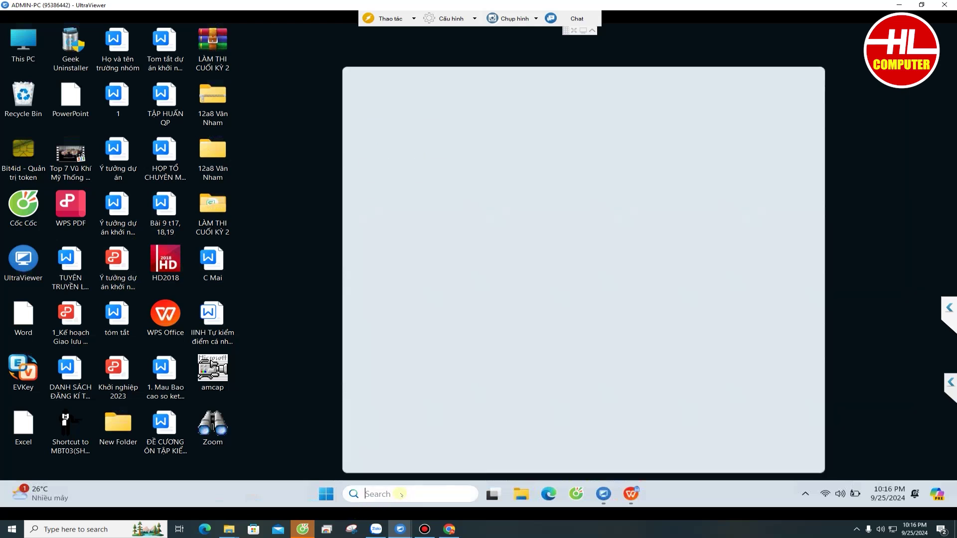
click(866, 152)
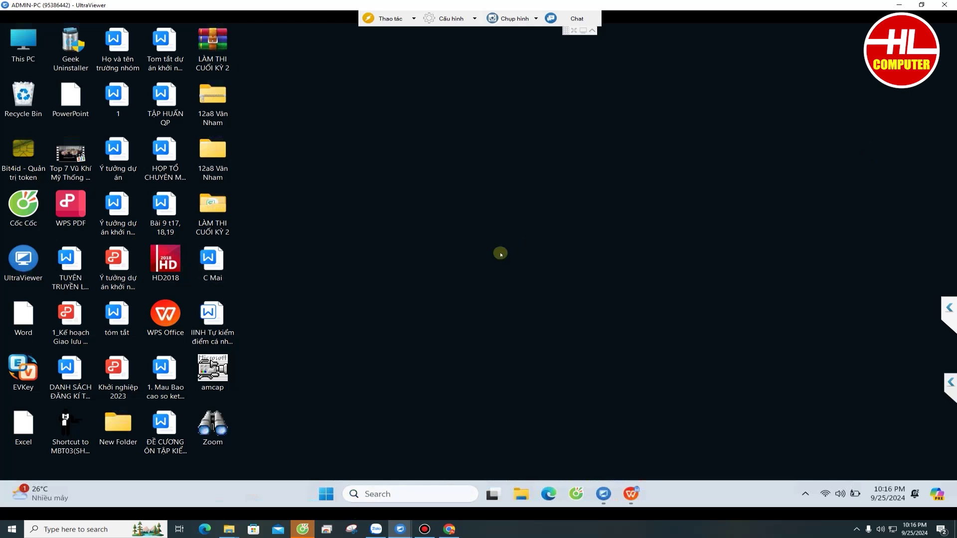
click(393, 492)
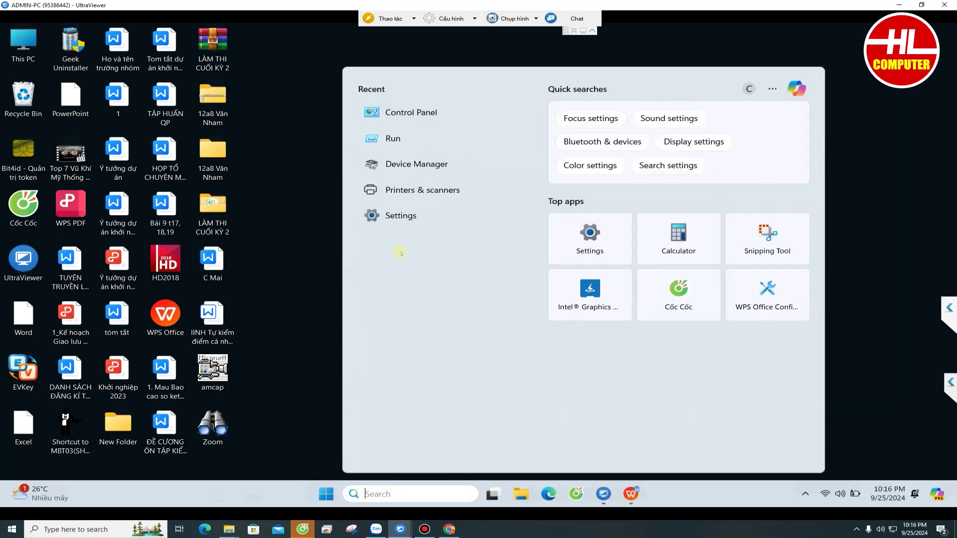
text(con)
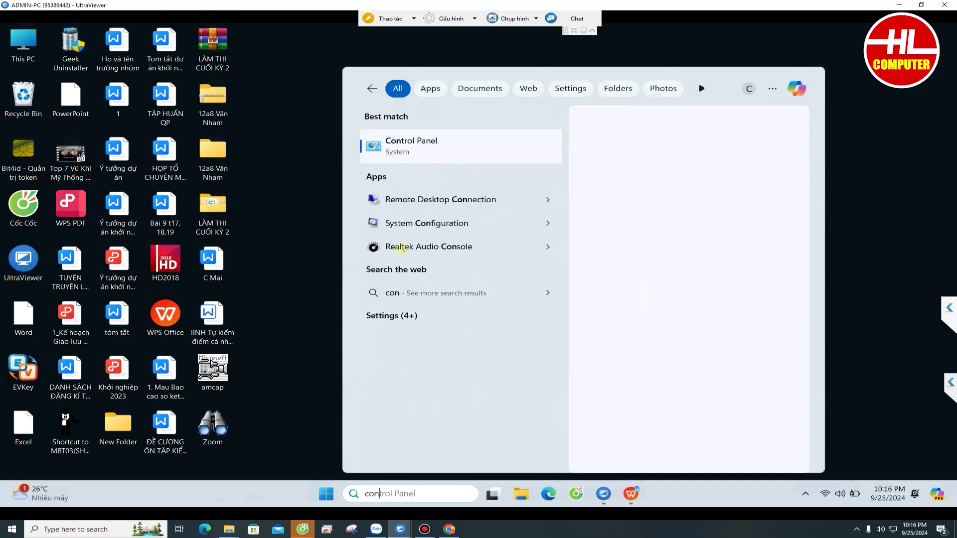
click(418, 137)
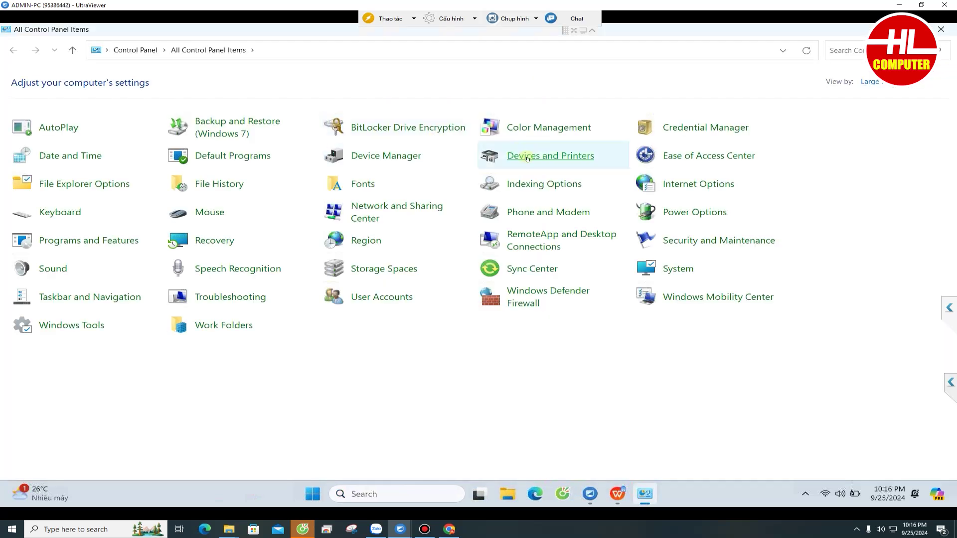
click(527, 158)
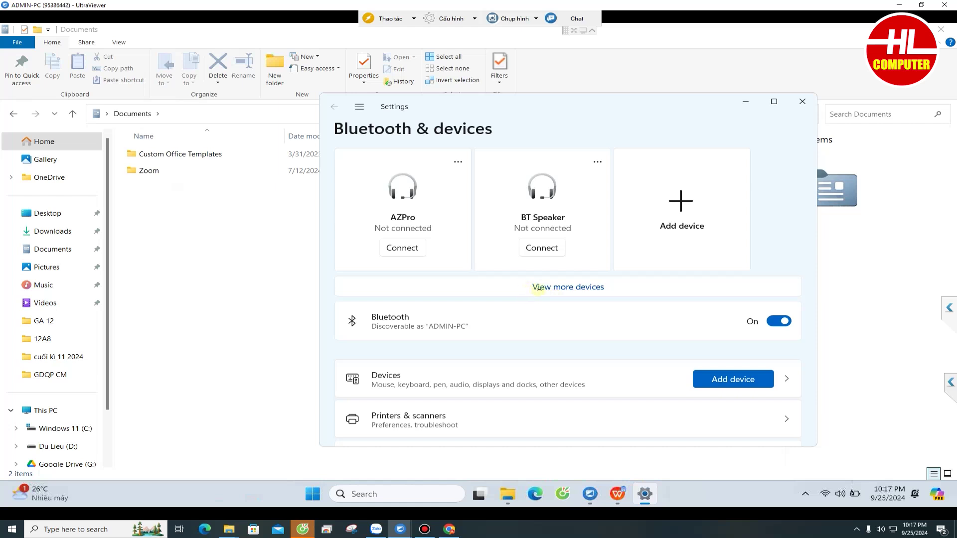
Step: Show all devices in a maximized Settings window and open More devices and printer settings
click(553, 287)
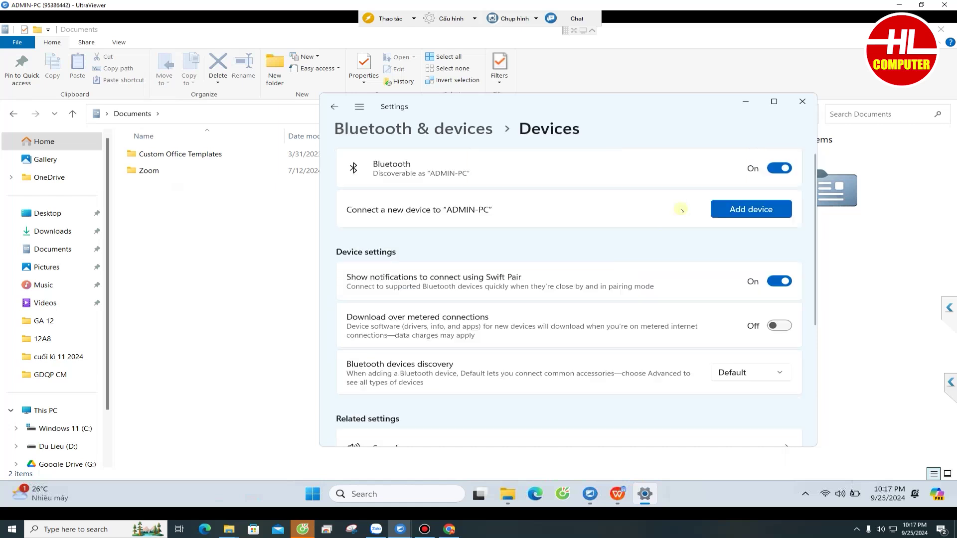
click(773, 103)
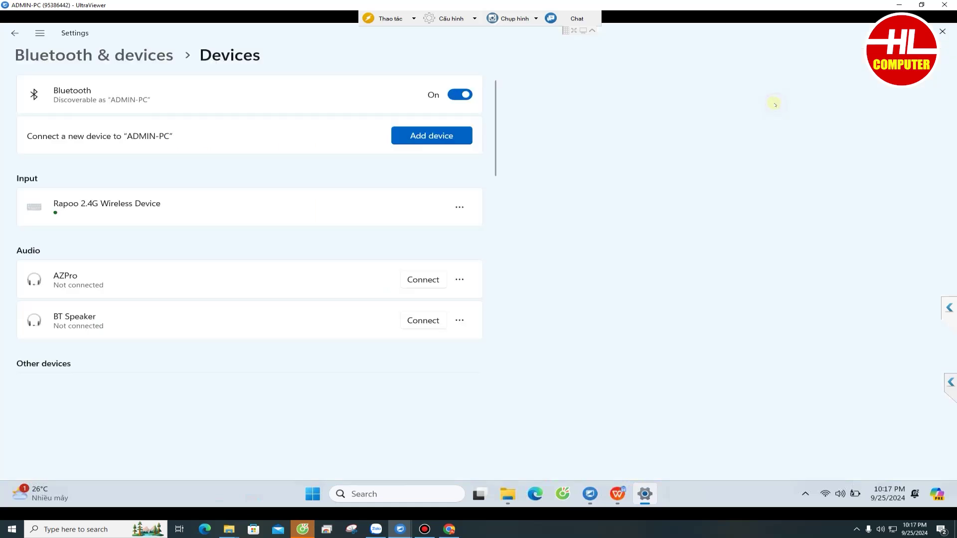
scroll(465, 346, down, 3)
scroll(468, 351, down, 5)
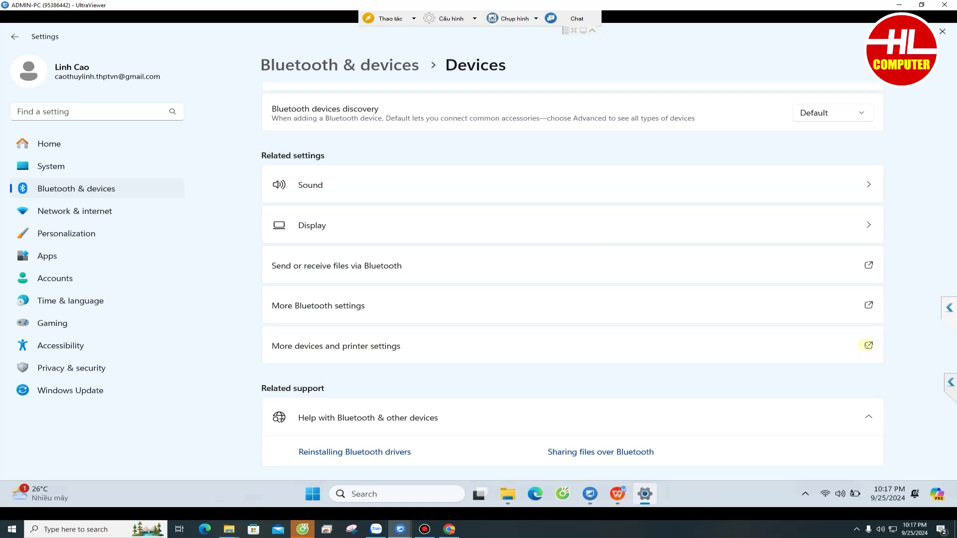
click(868, 346)
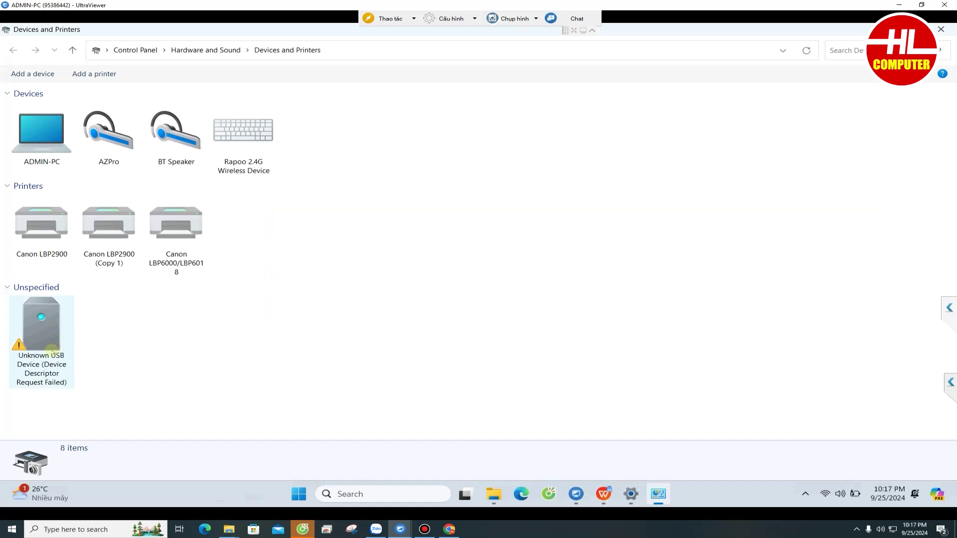
Step: Try to troubleshoot the Unknown USB Device, cancel the problem detection and dismiss the Canon printer's status window
click(53, 351)
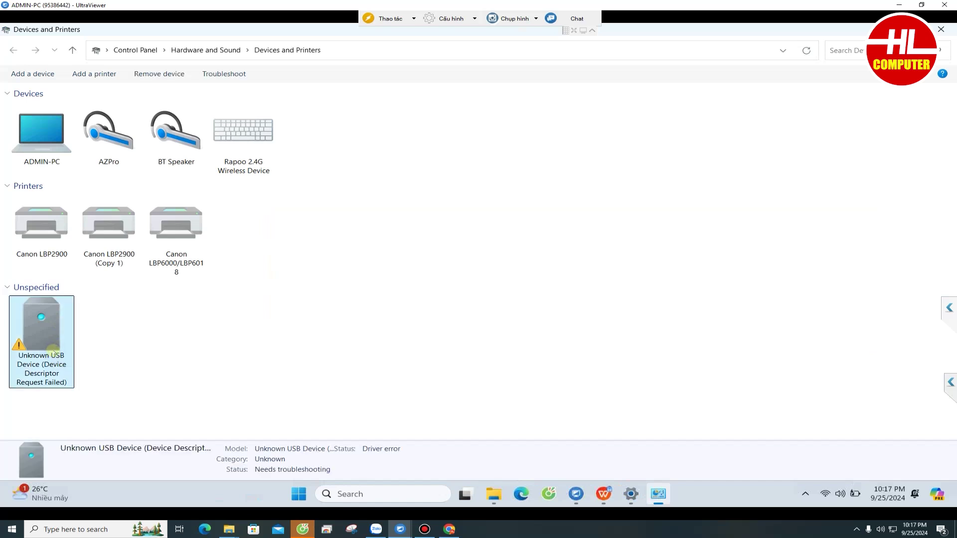
right_click(54, 351)
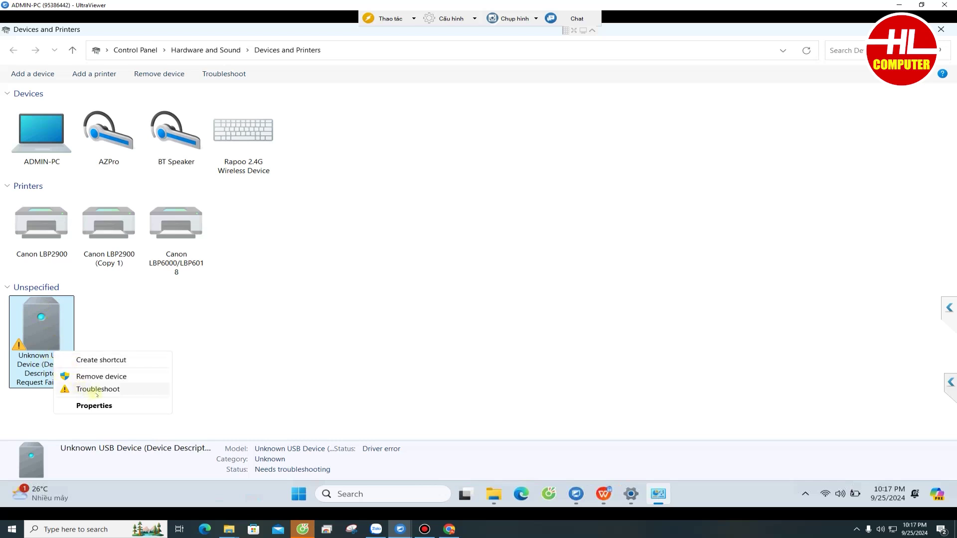
click(99, 389)
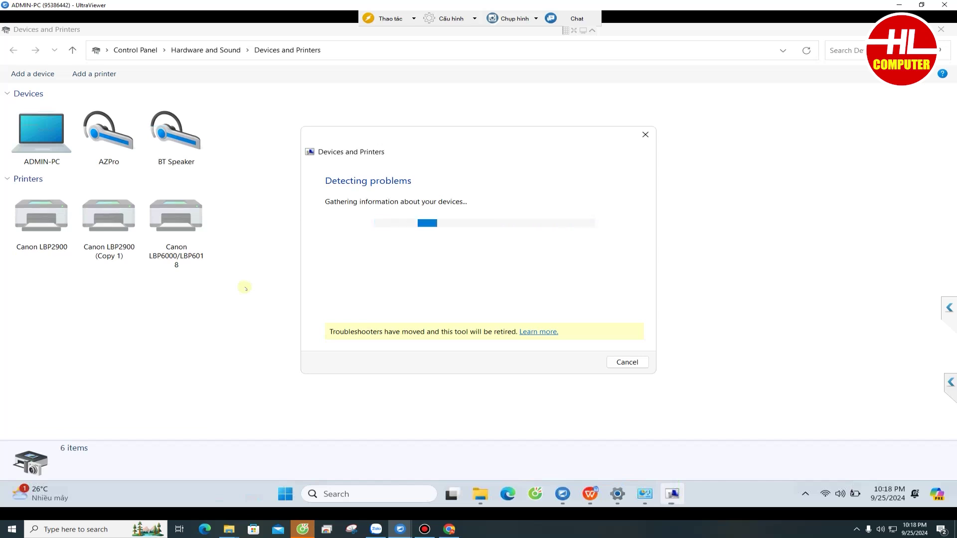
click(614, 363)
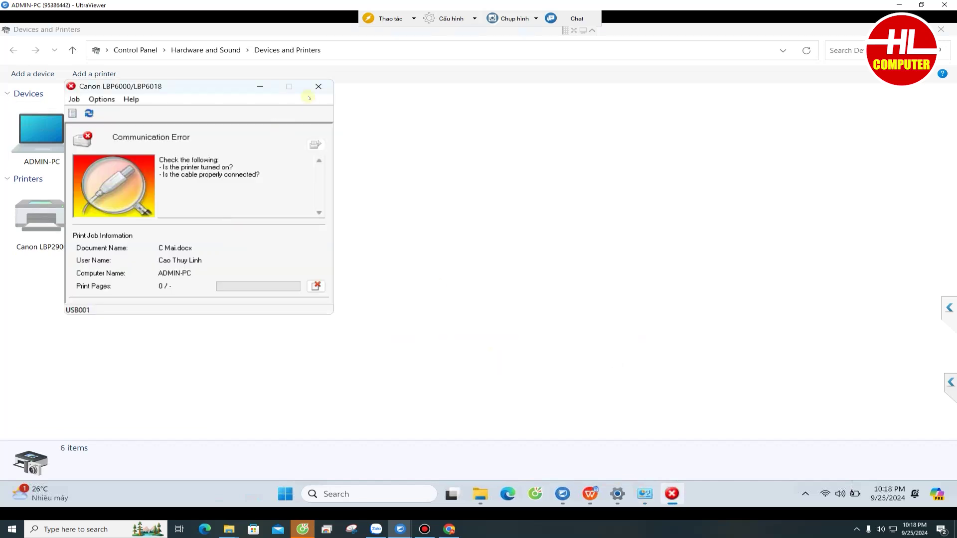
click(311, 88)
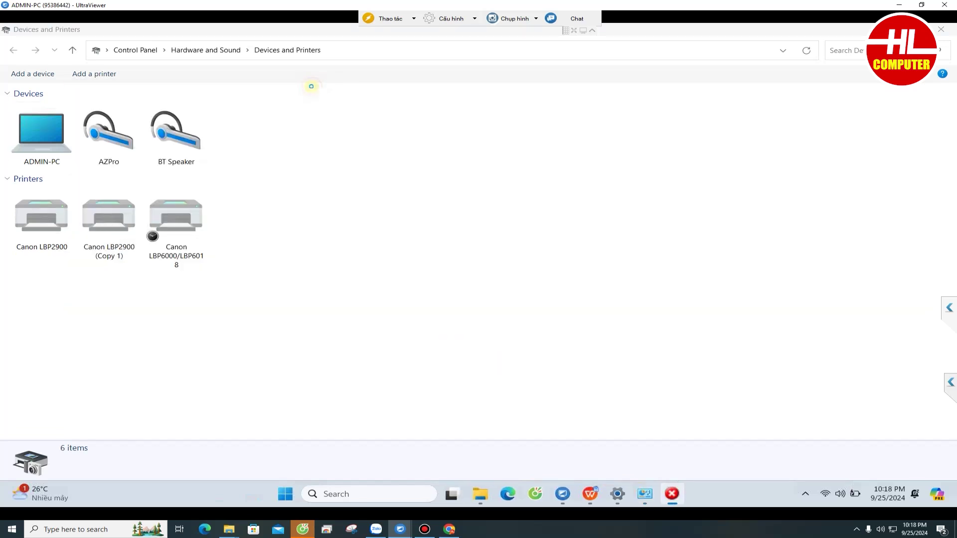
Step: Remove the Canon LBP6000/LBP6018 printer from the computer and close the Devices and Printers and Documents windows
click(185, 222)
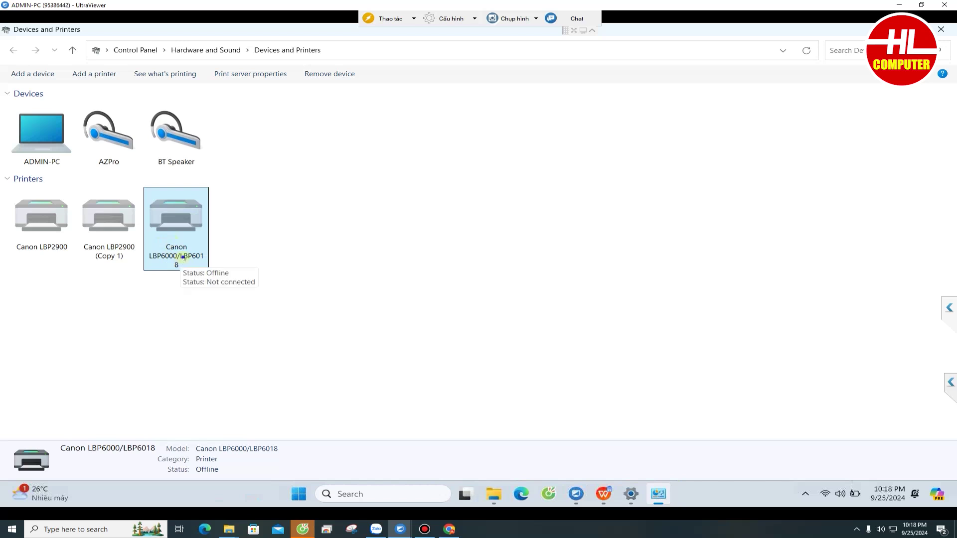
right_click(184, 258)
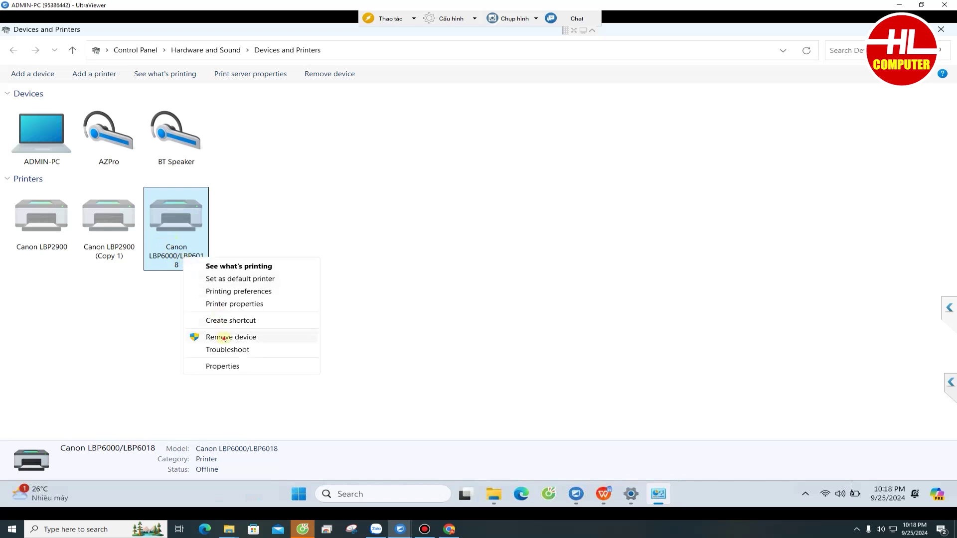
click(222, 337)
click(513, 262)
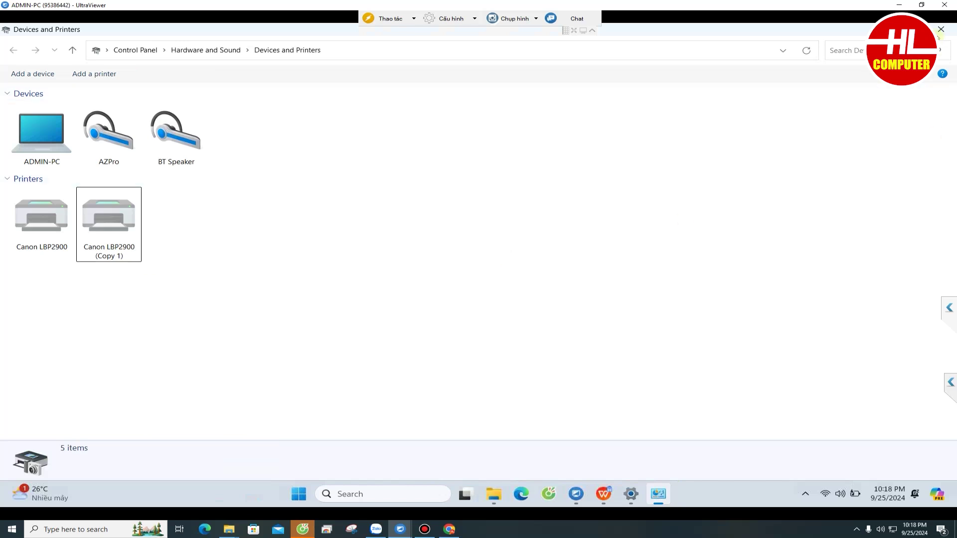
click(940, 29)
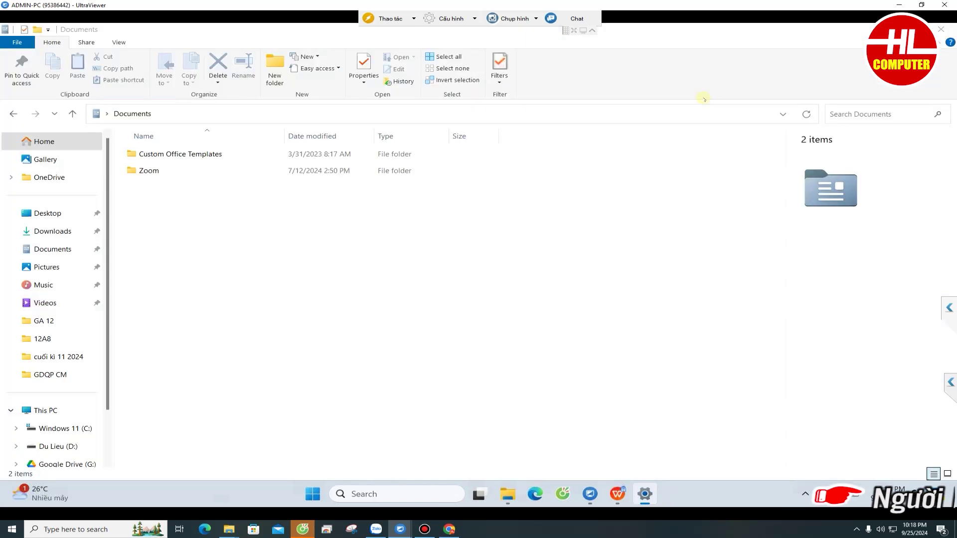
click(941, 28)
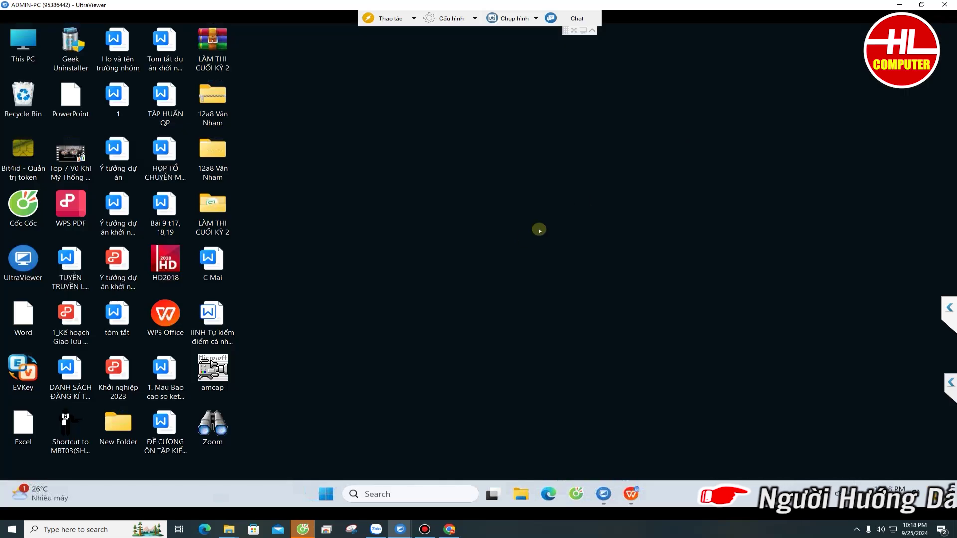
Step: Launch the Registry Editor by executing regedit from the Run dialog and approve its elevation request
click(401, 494)
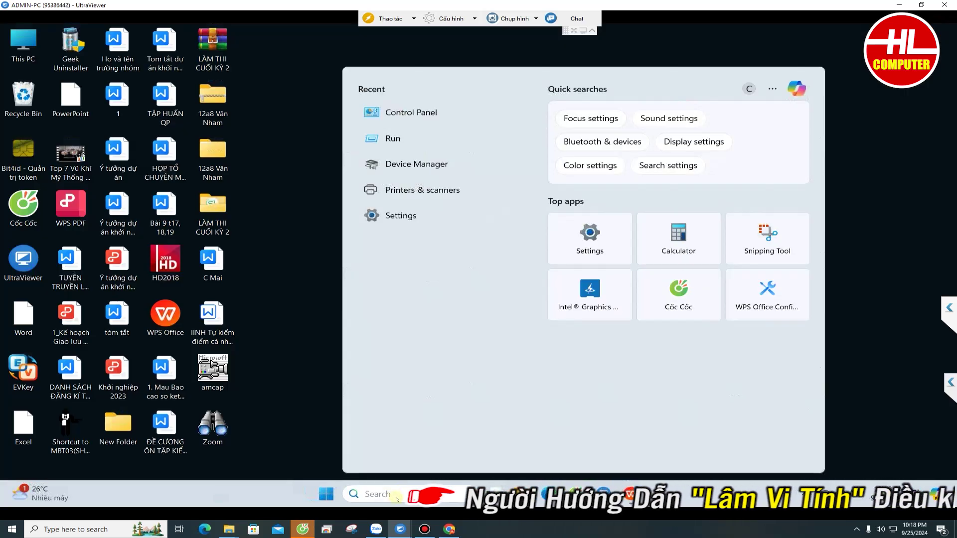
text(run)
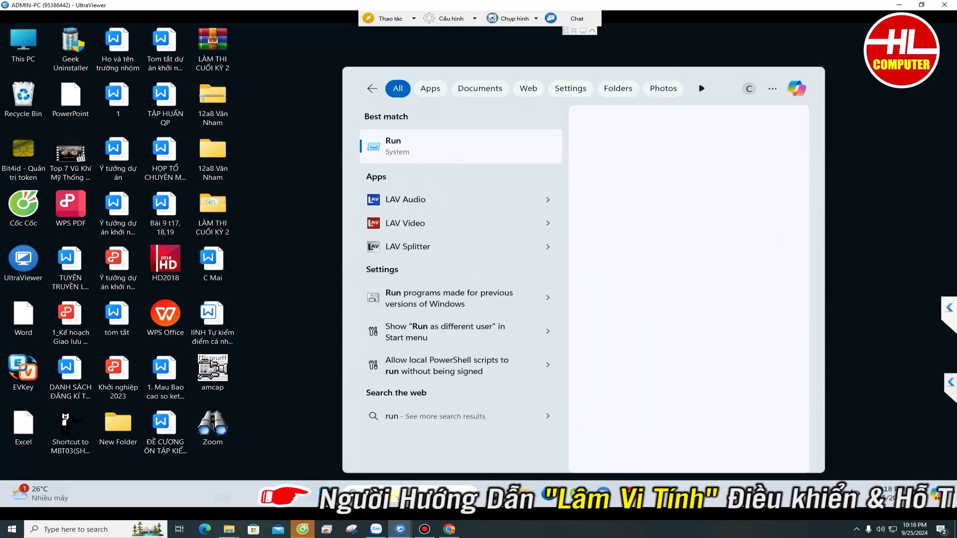
click(394, 149)
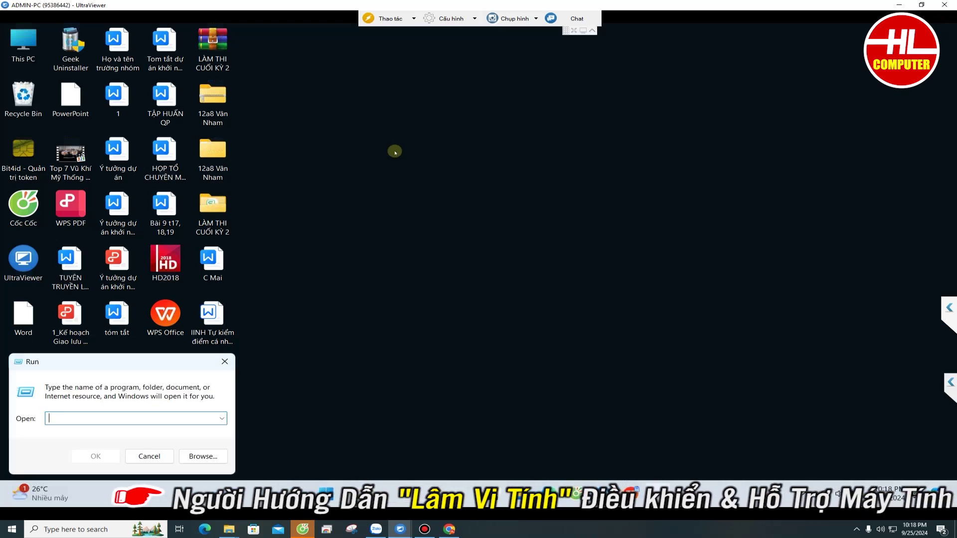
text(rege)
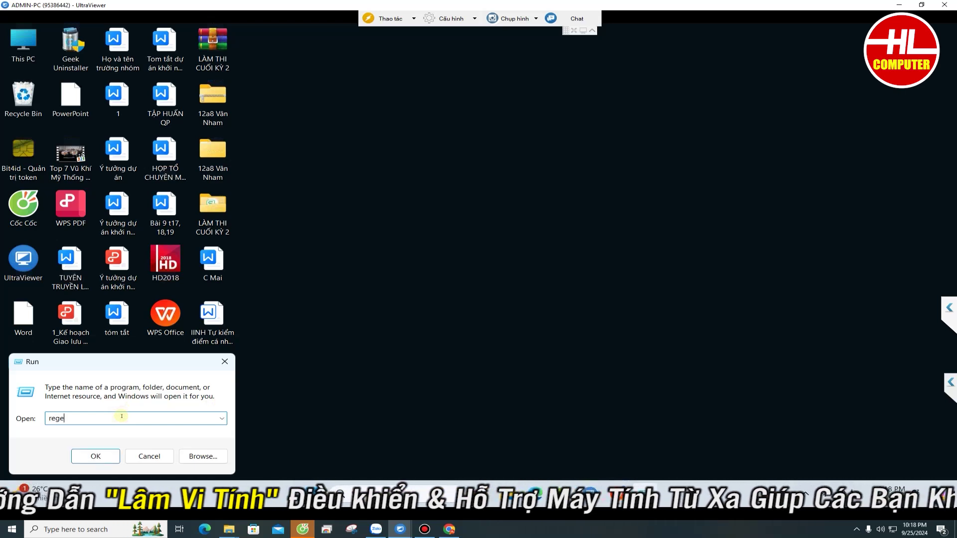
text(dit)
key(Return)
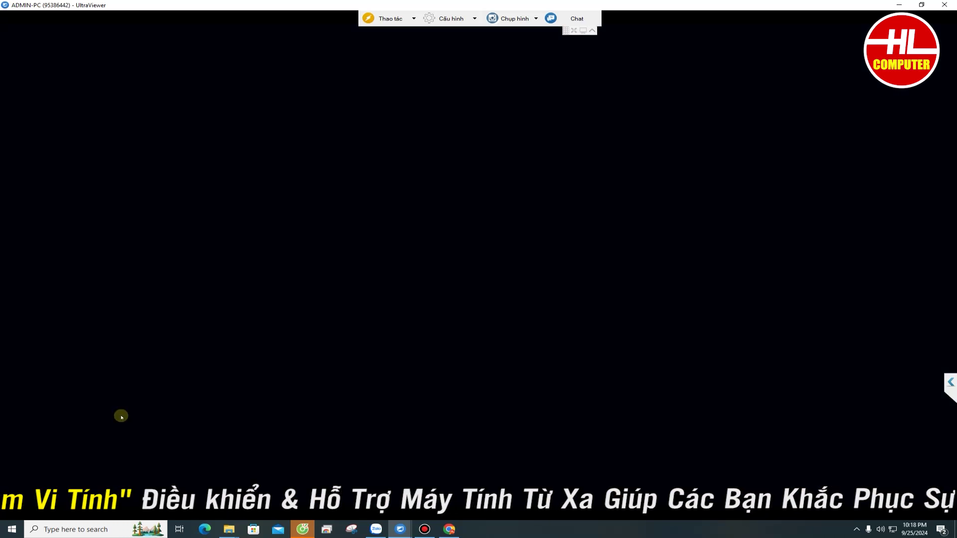
click(449, 352)
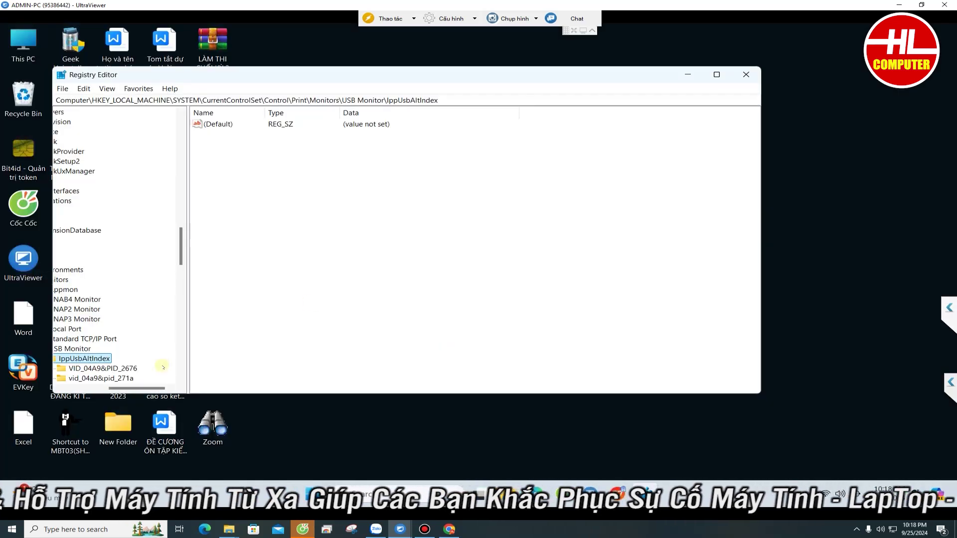
Step: Navigate the registry tree to HKEY_LOCAL_MACHINE\SYSTEM\CurrentControlSet\Control
drag(145, 388, 99, 388)
drag(181, 247, 172, 138)
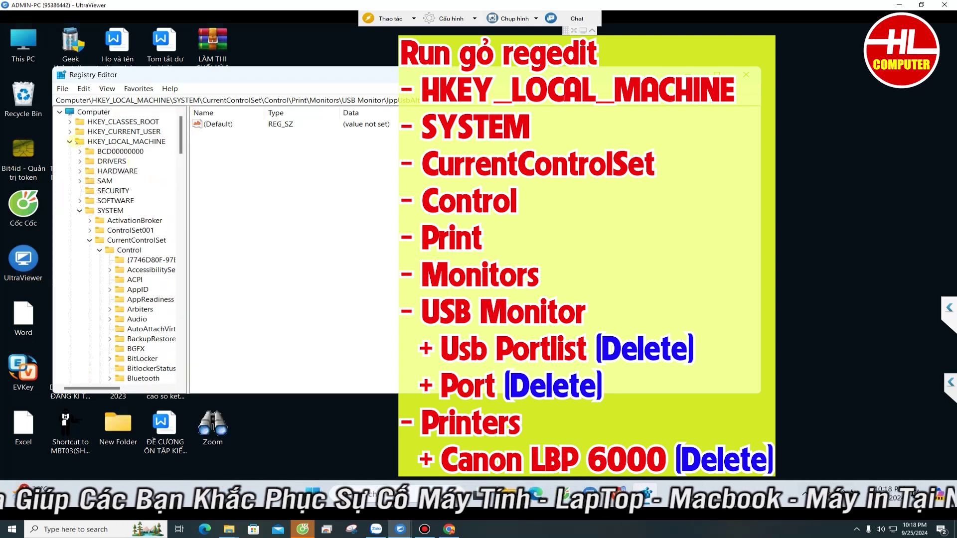
click(70, 142)
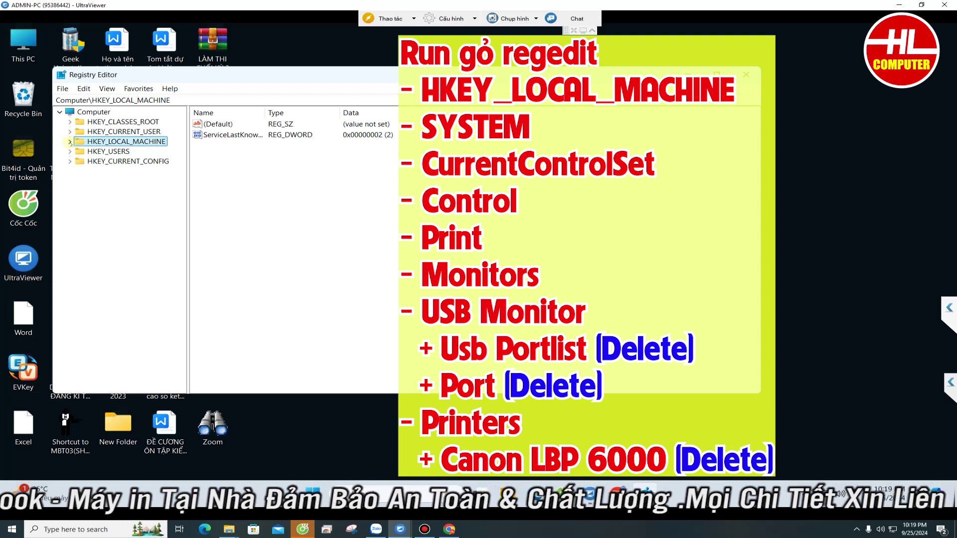
click(70, 142)
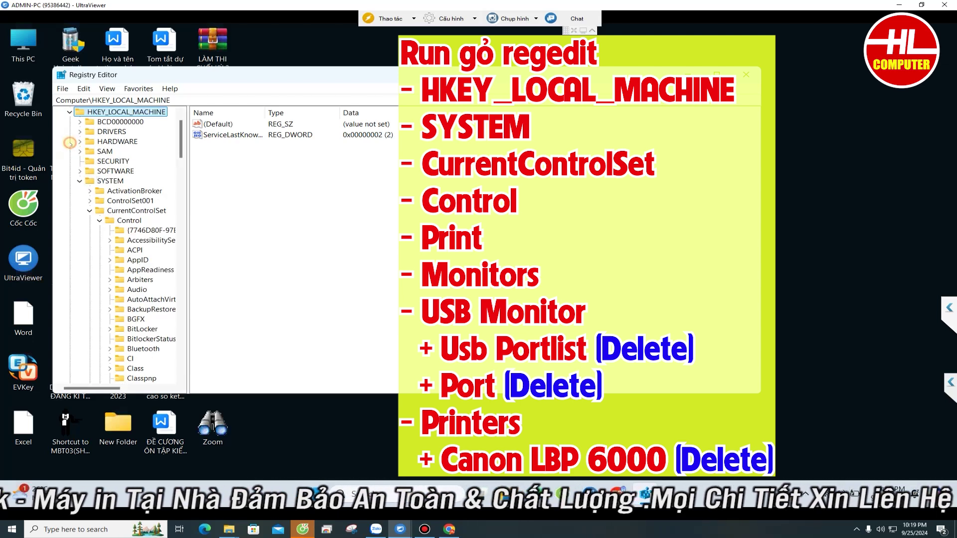
click(150, 211)
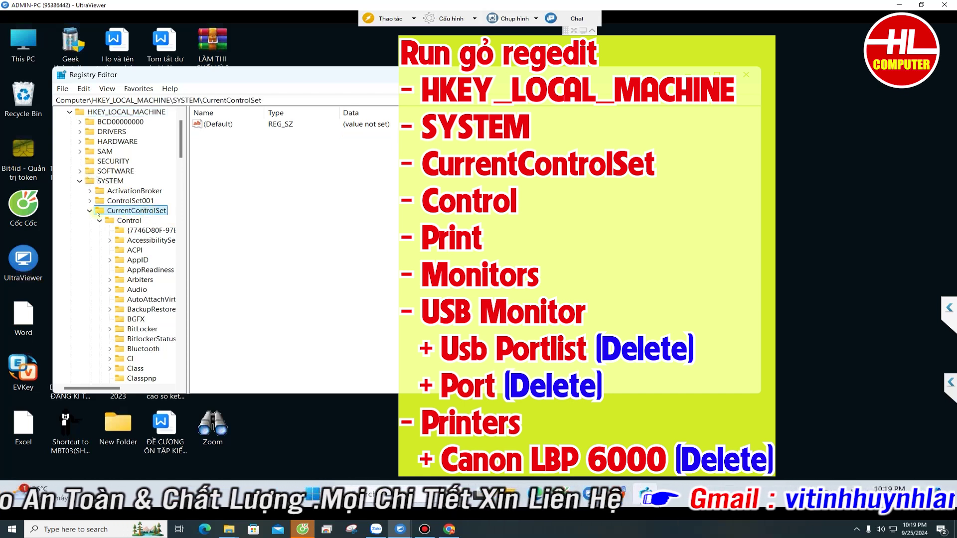
click(124, 222)
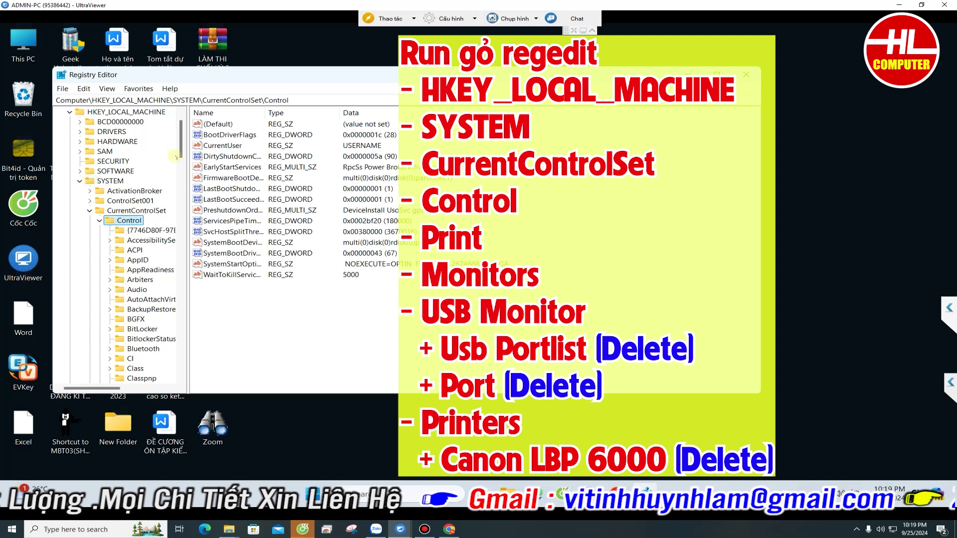
Step: Under Control\Print\Printers, delete the leftover Canon LBP6000/LBP6018 key with all its subkeys
scroll(178, 157, down, 1)
drag(180, 158, 172, 279)
click(119, 211)
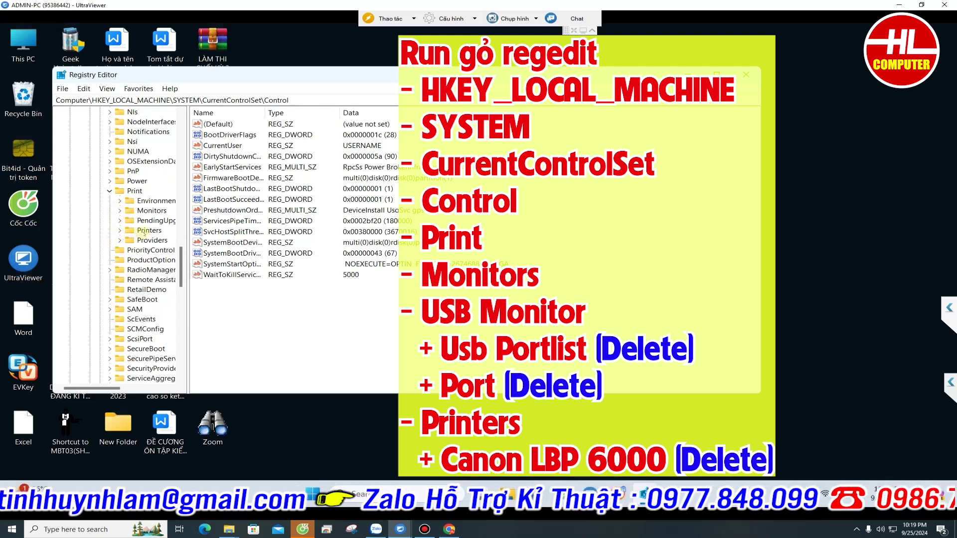
click(120, 230)
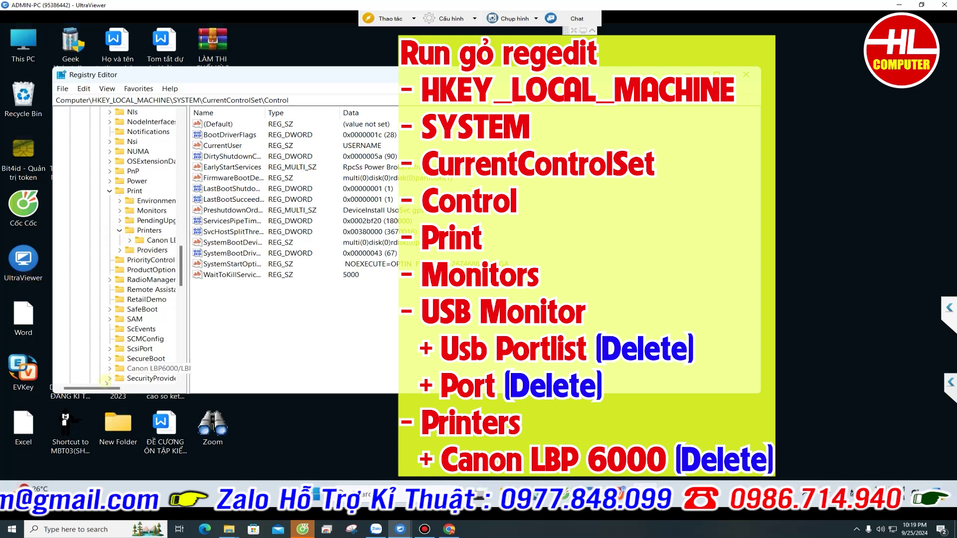
drag(106, 390, 120, 390)
click(128, 240)
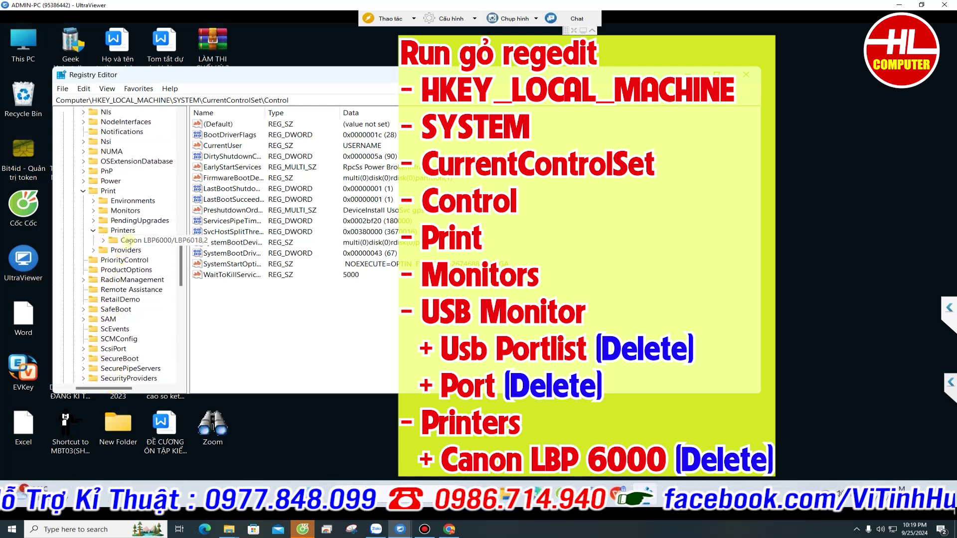
right_click(133, 241)
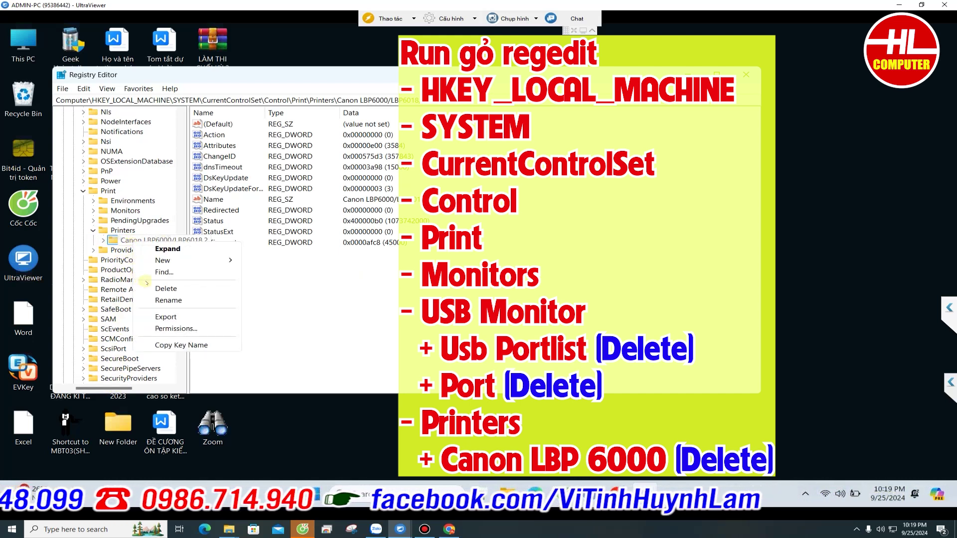
click(159, 289)
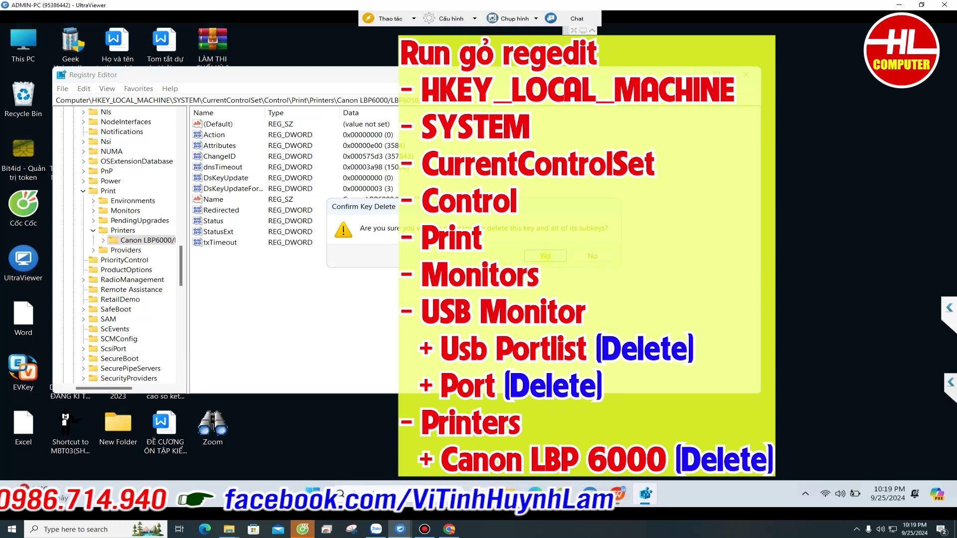
click(546, 256)
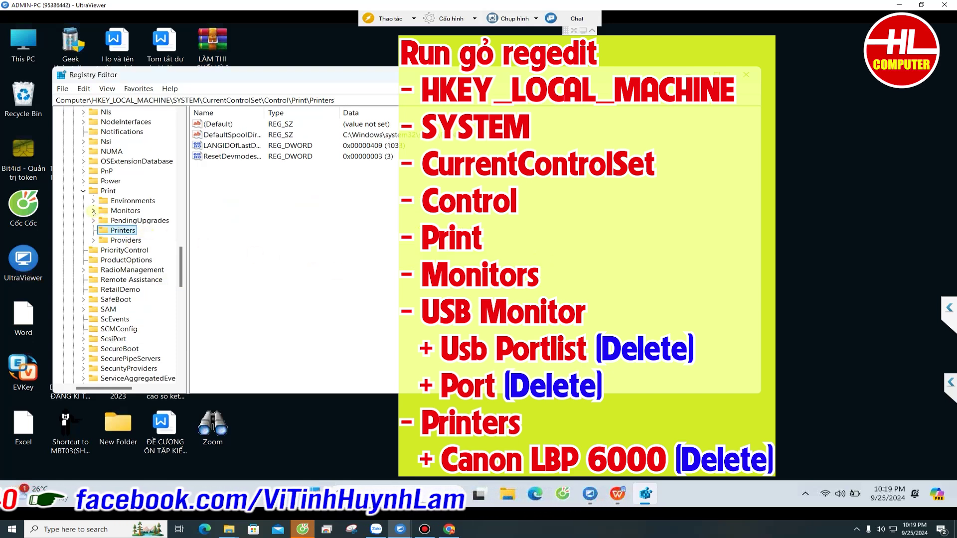
Step: Delete the UsbPortList key under Print\Monitors\USB Monitor
click(93, 212)
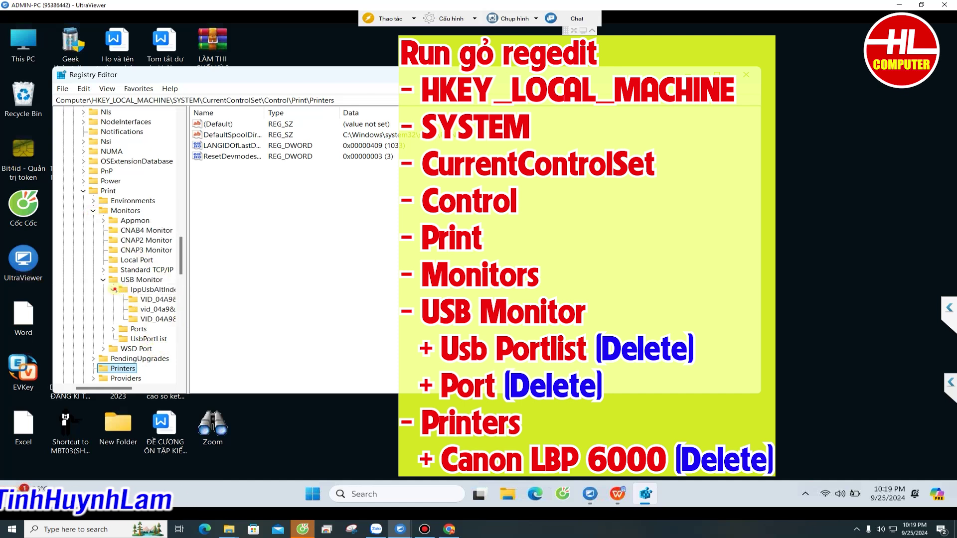
click(114, 289)
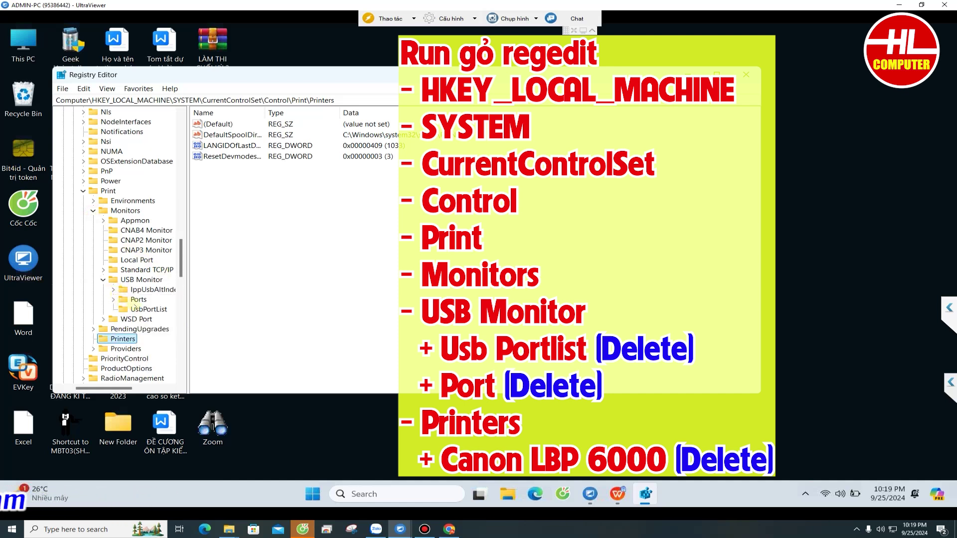
click(140, 309)
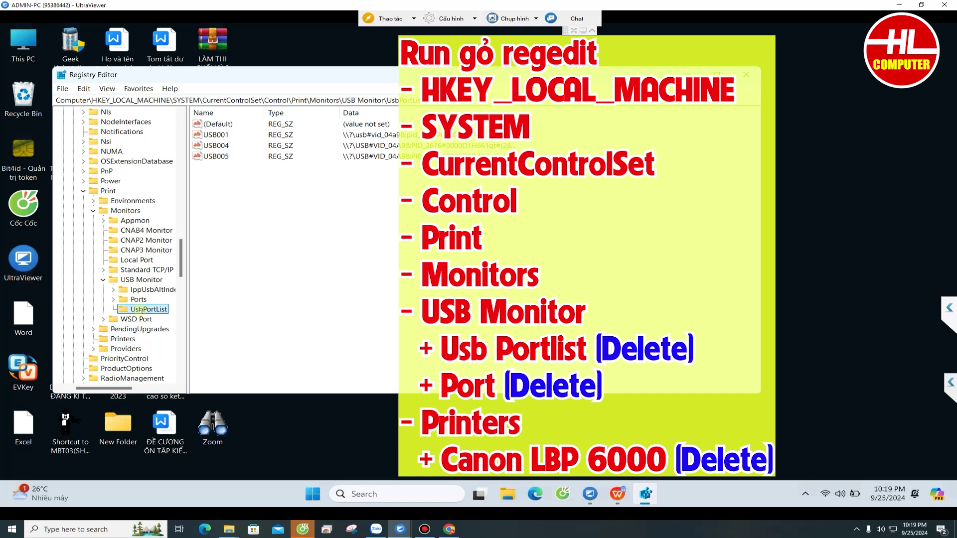
right_click(140, 309)
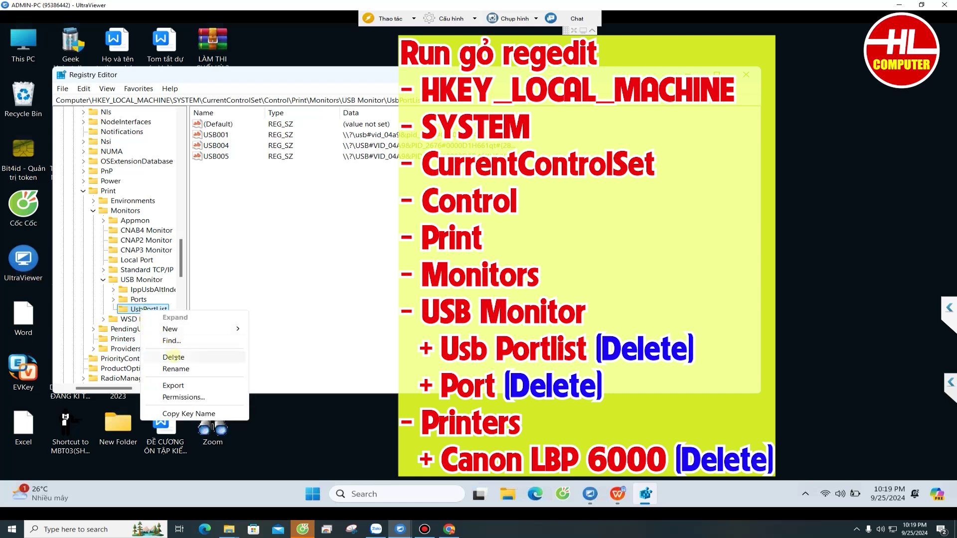
click(175, 358)
click(546, 256)
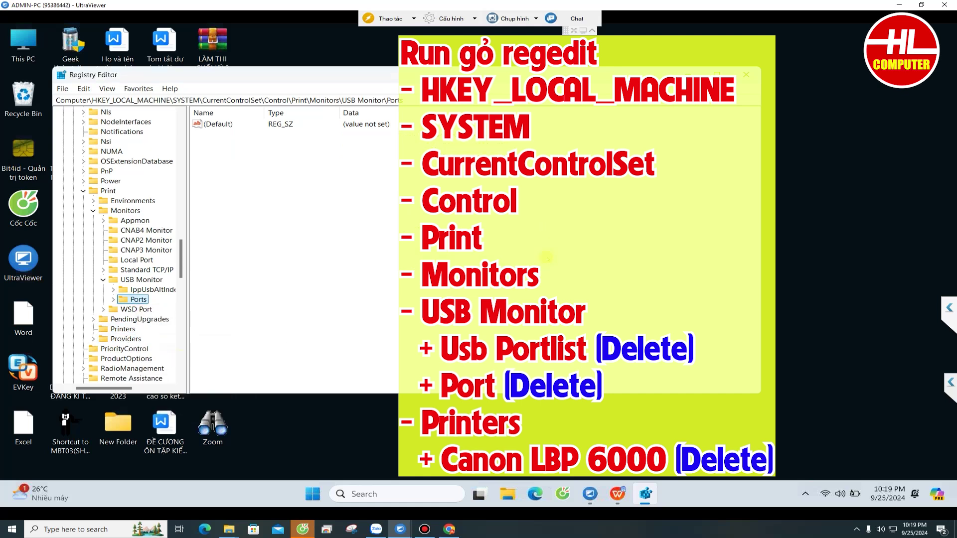
Step: Delete the Ports key with its subkeys under USB Monitor and move the Registry Editor window aside
right_click(143, 300)
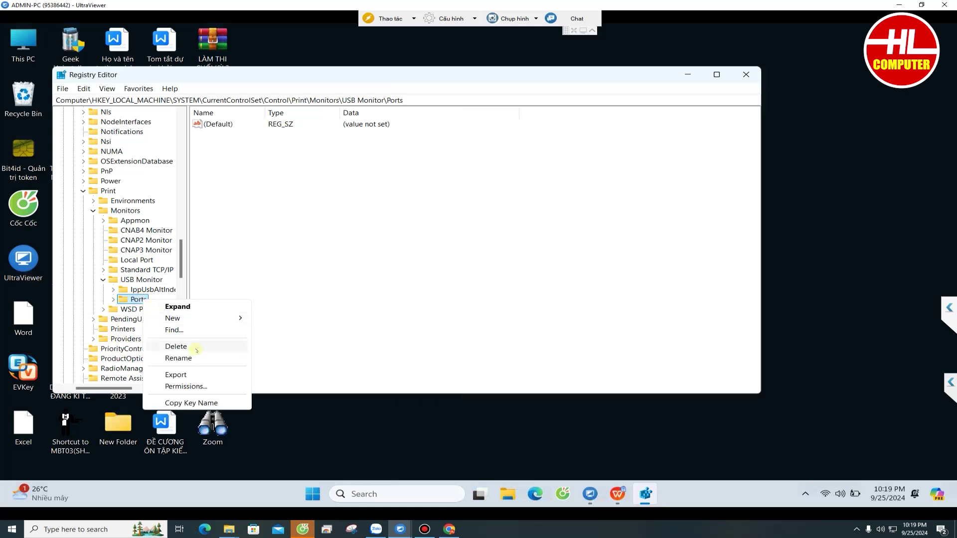
click(195, 347)
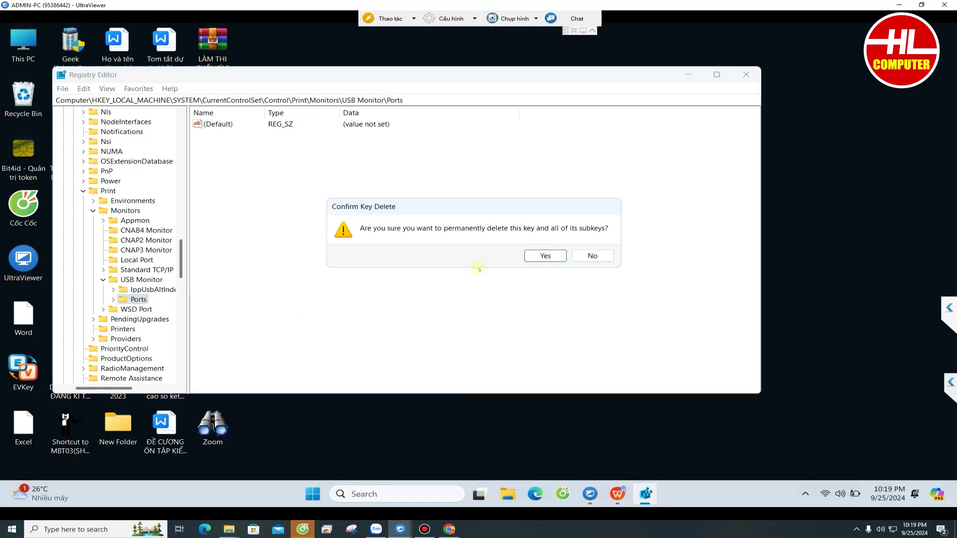
click(539, 256)
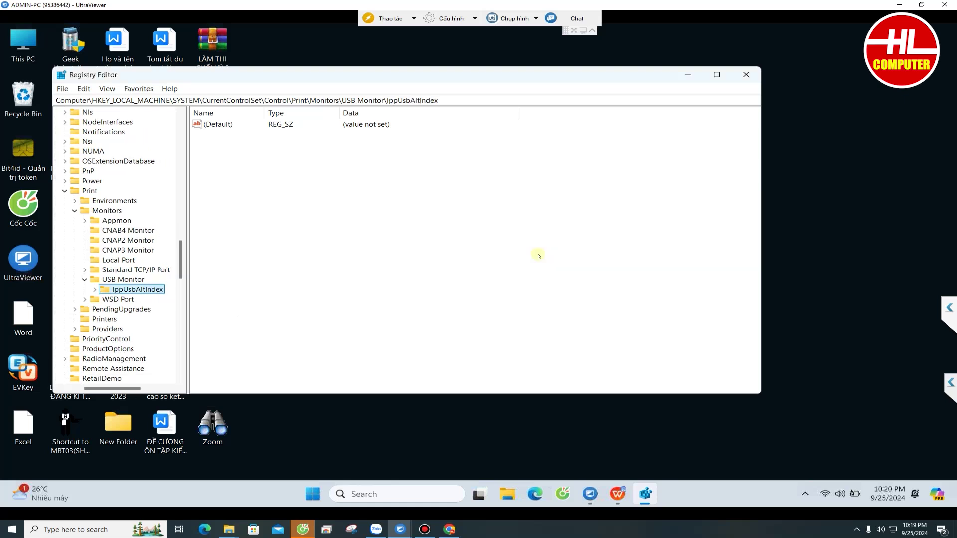
drag(459, 77, 581, 73)
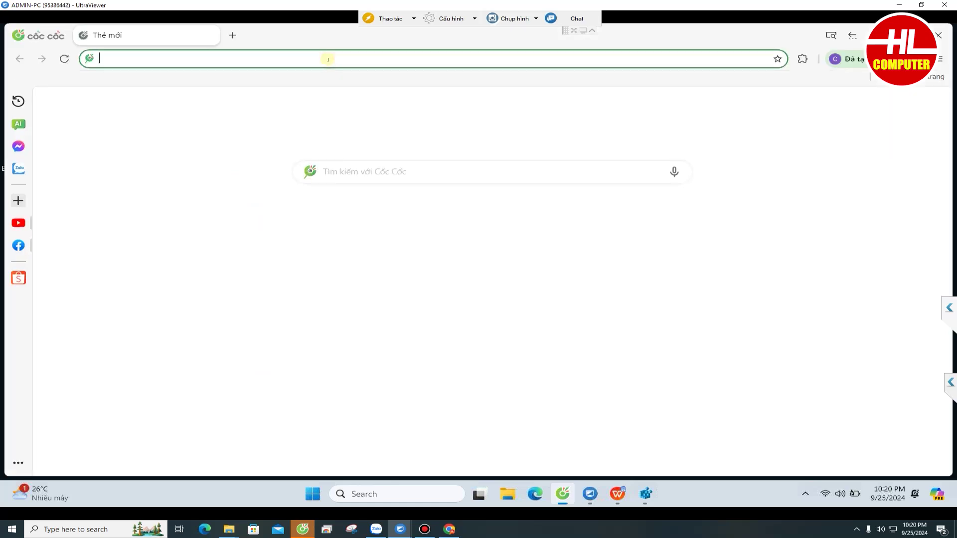
Step: In the Cốc Cốc browser, go to youtube.com and search for "lam vi tinh"
click(328, 60)
text(youtube.com)
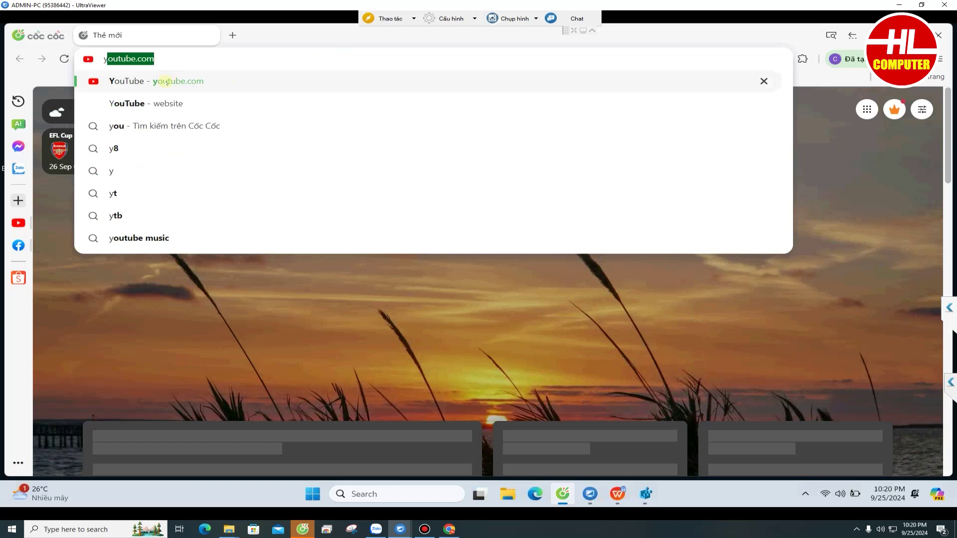
click(166, 81)
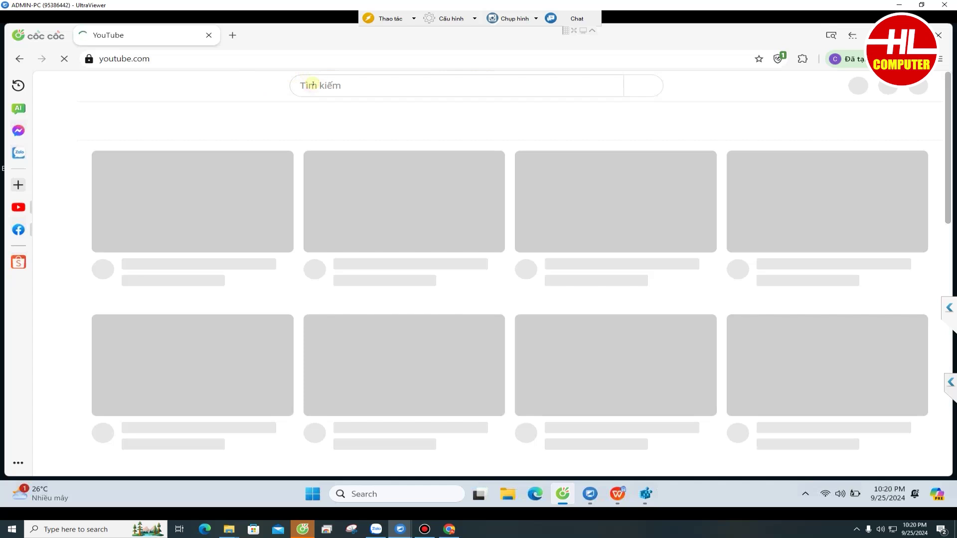
click(311, 85)
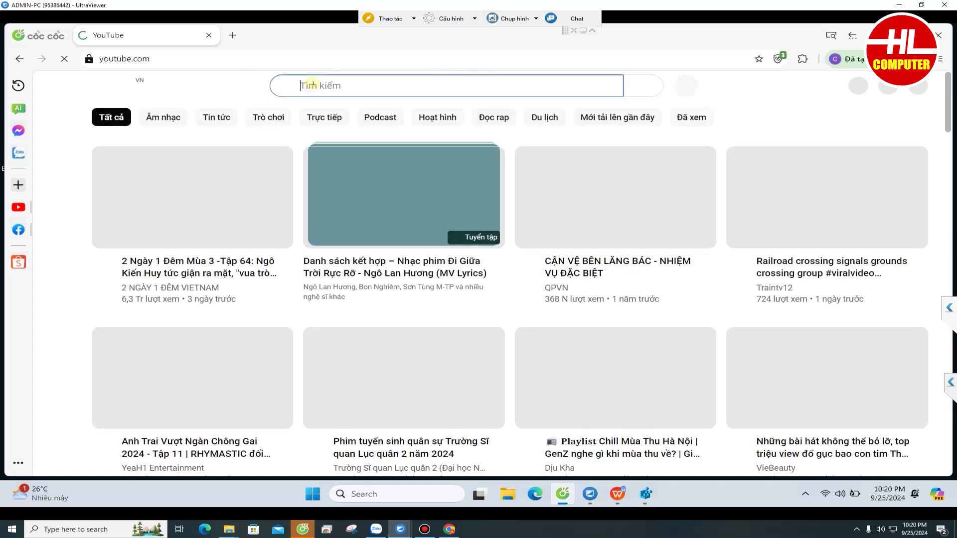
text(lam vi)
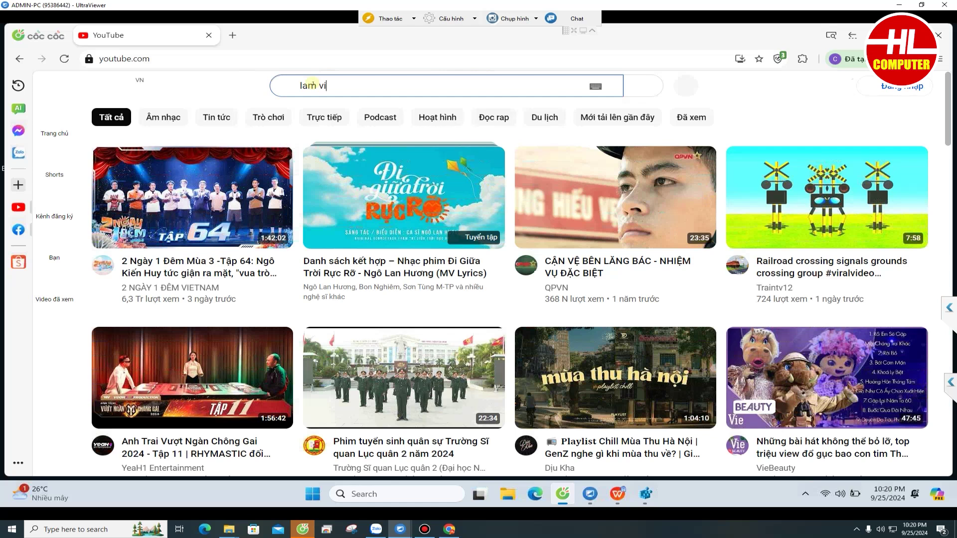
text( tinh)
key(Return)
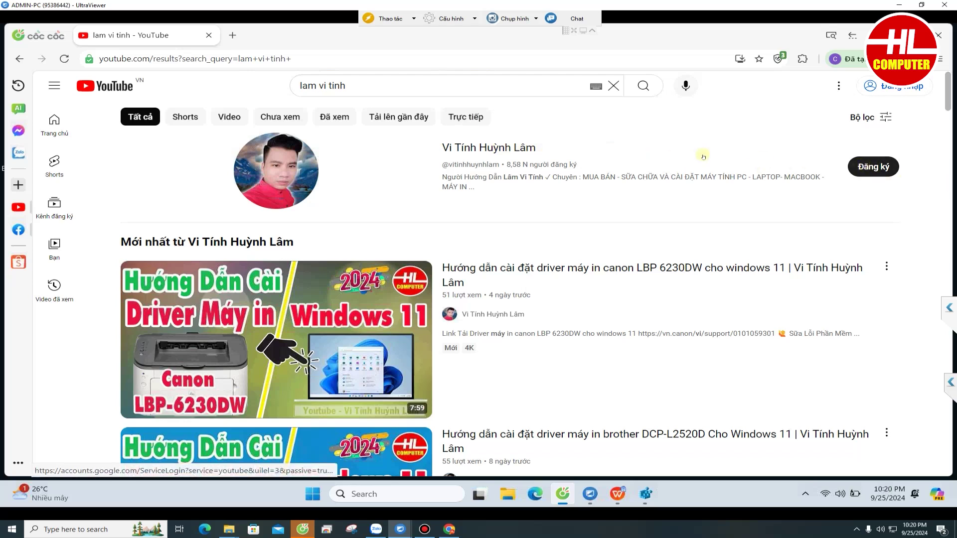
Step: Open the computer-repair channel from the search results, look through its home page and show its full video list
click(472, 145)
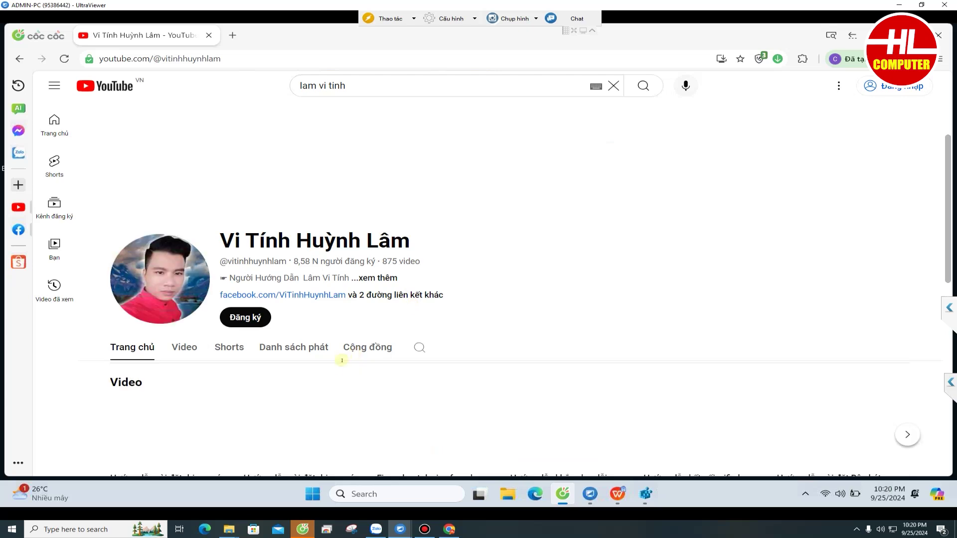
scroll(342, 359, down, 3)
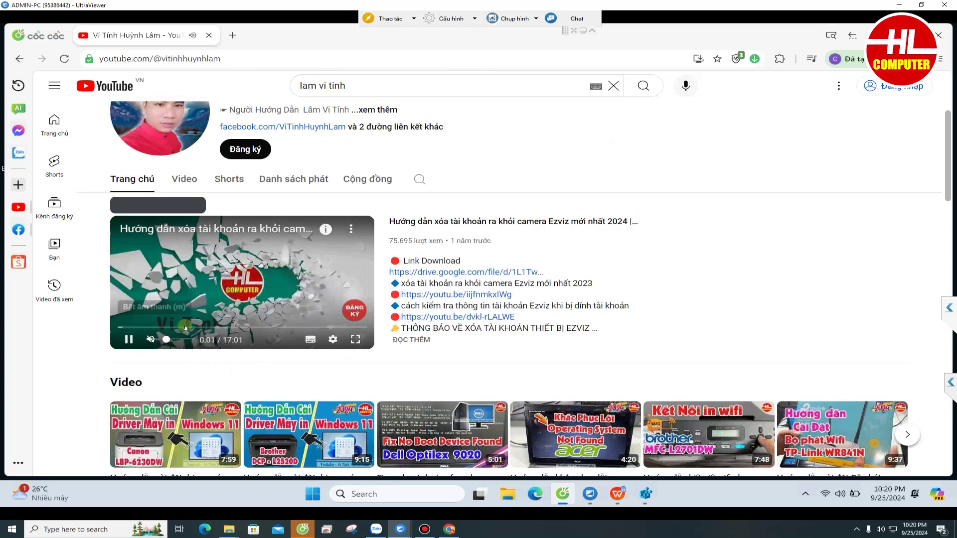
scroll(358, 322, down, 6)
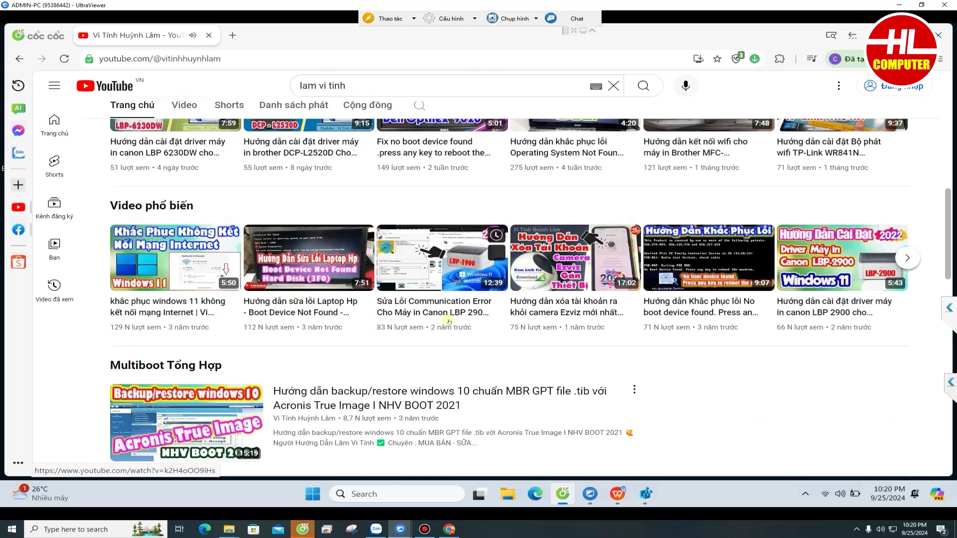
scroll(781, 243, up, 5)
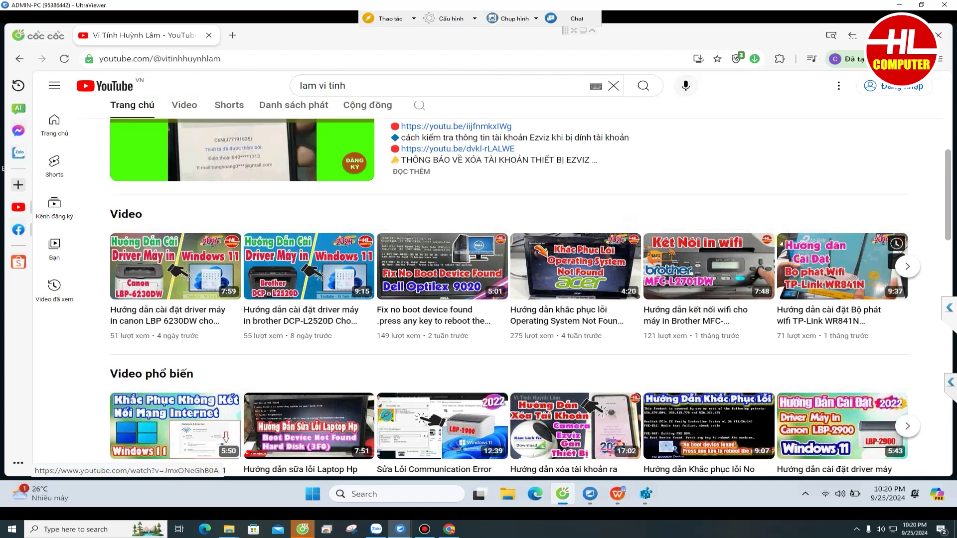
click(905, 378)
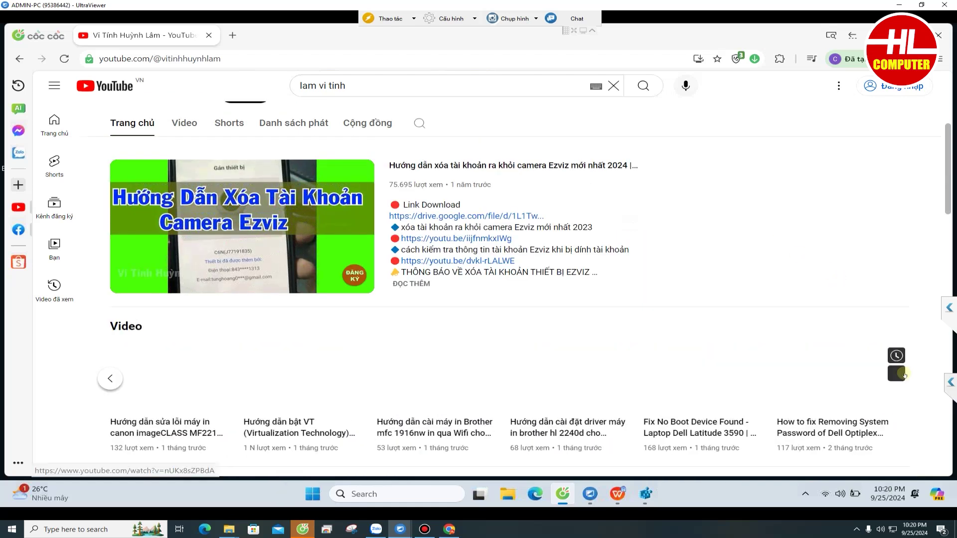
scroll(906, 377, down, 3)
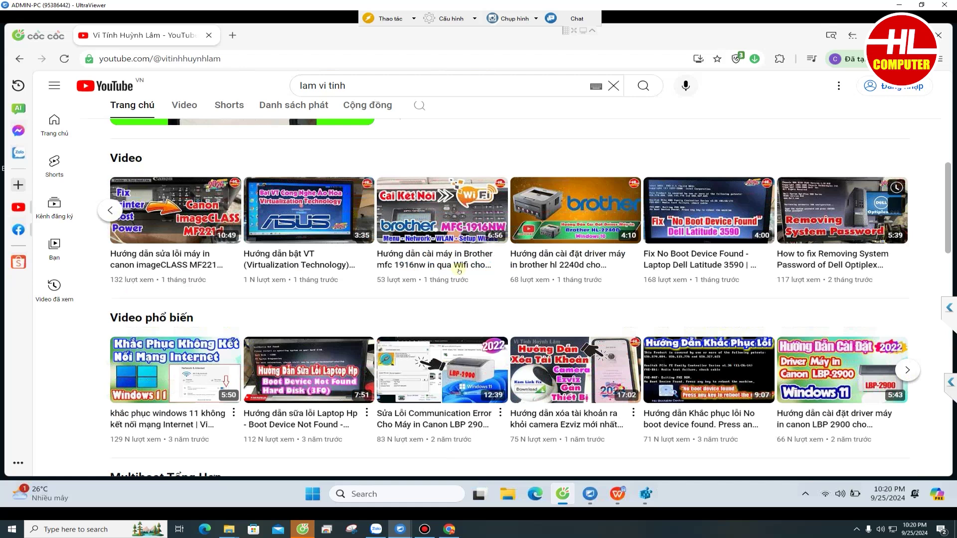
scroll(182, 105, up, 2)
click(182, 105)
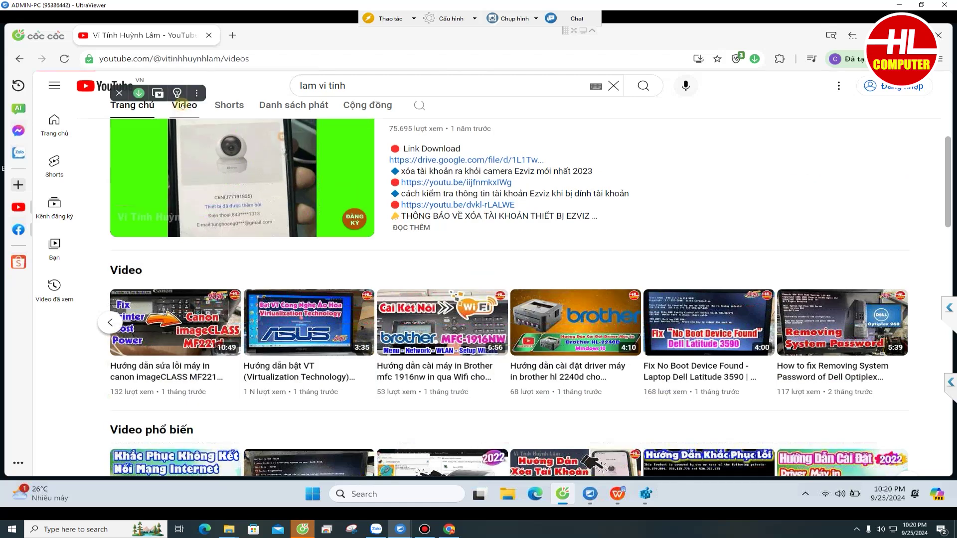
Step: Find and open the channel's 2024 video on fixing the Canon LBP 2900 Communication Error for Windows 11
scroll(548, 353, down, 15)
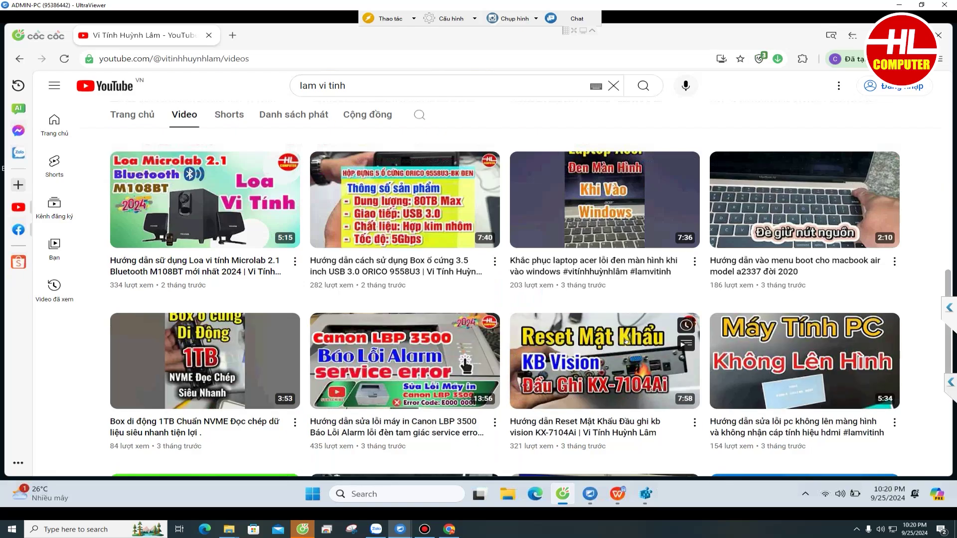
scroll(599, 346, down, 4)
scroll(599, 346, down, 3)
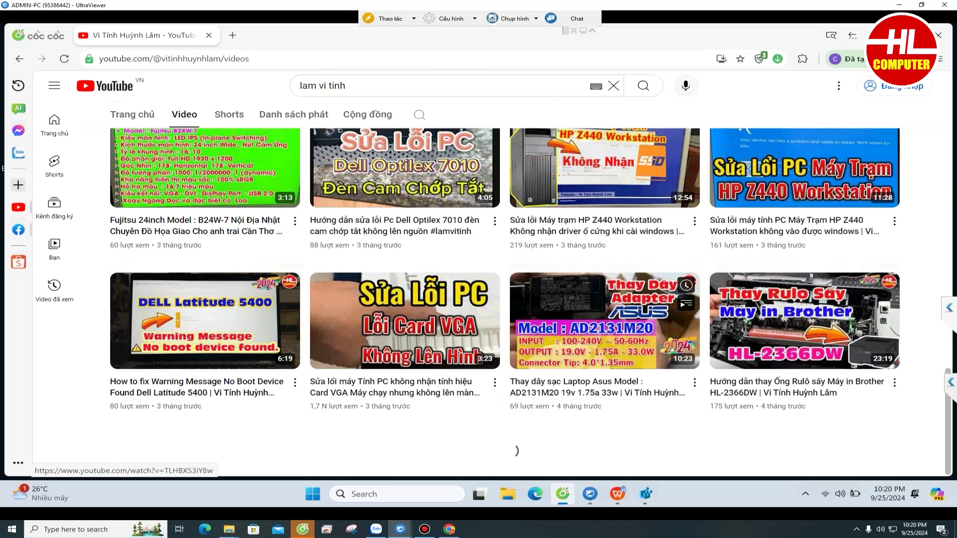
scroll(672, 348, down, 9)
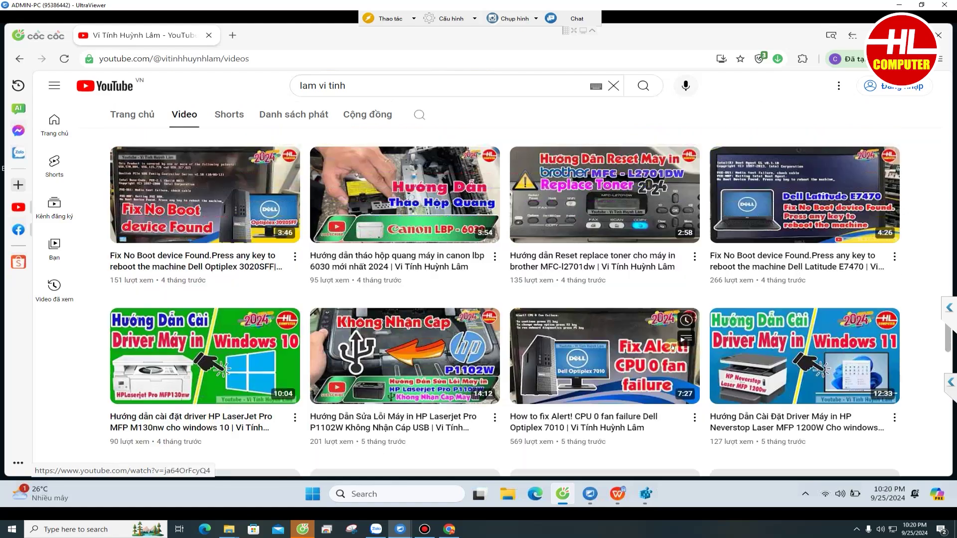
scroll(672, 348, down, 20)
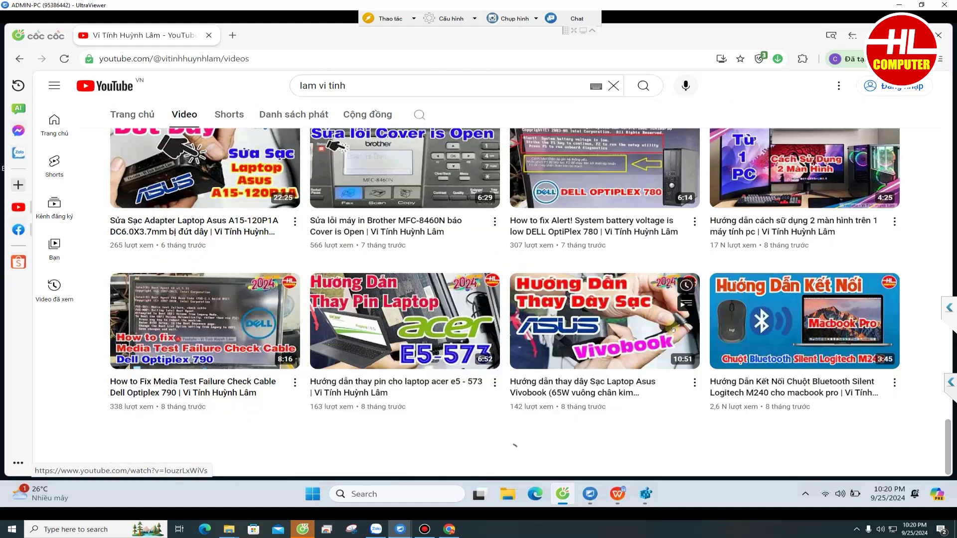
scroll(673, 312, down, 8)
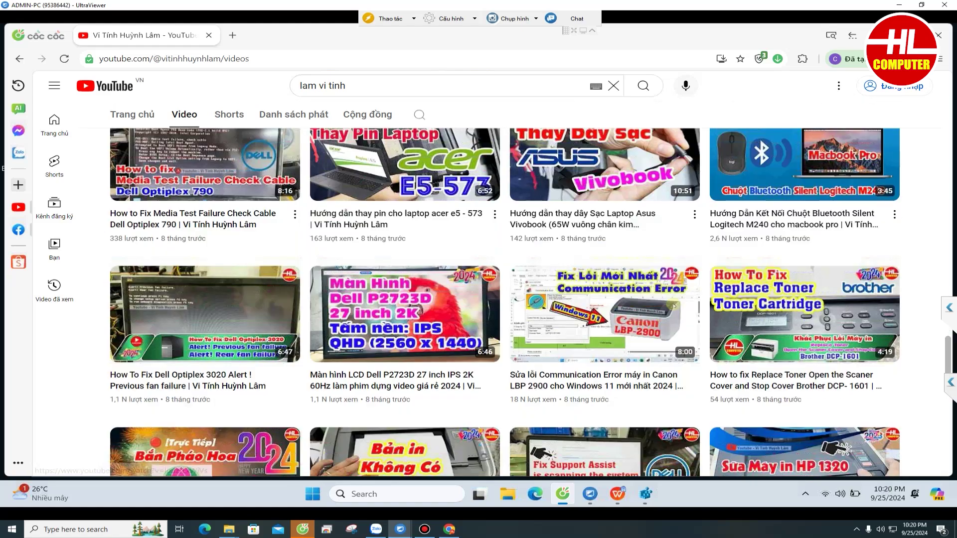
scroll(657, 312, up, 1)
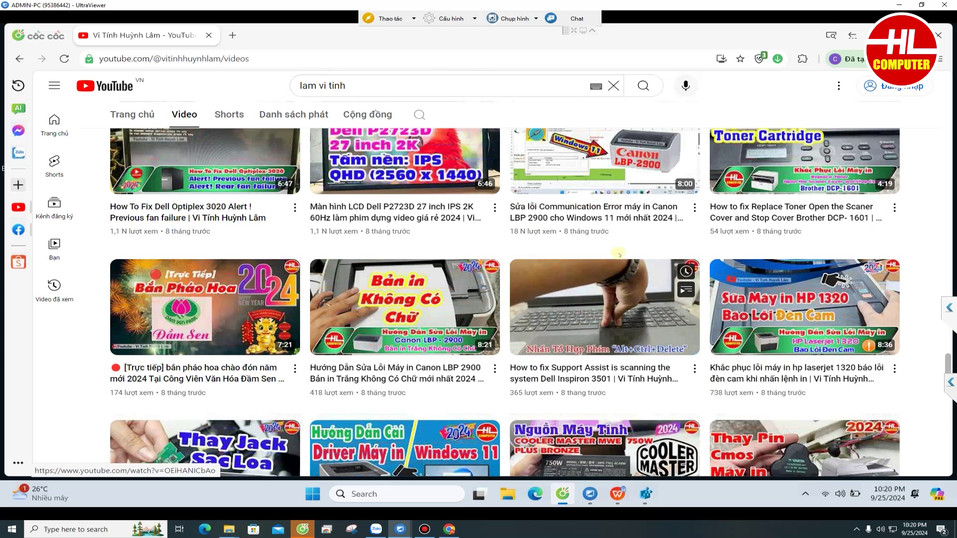
click(582, 213)
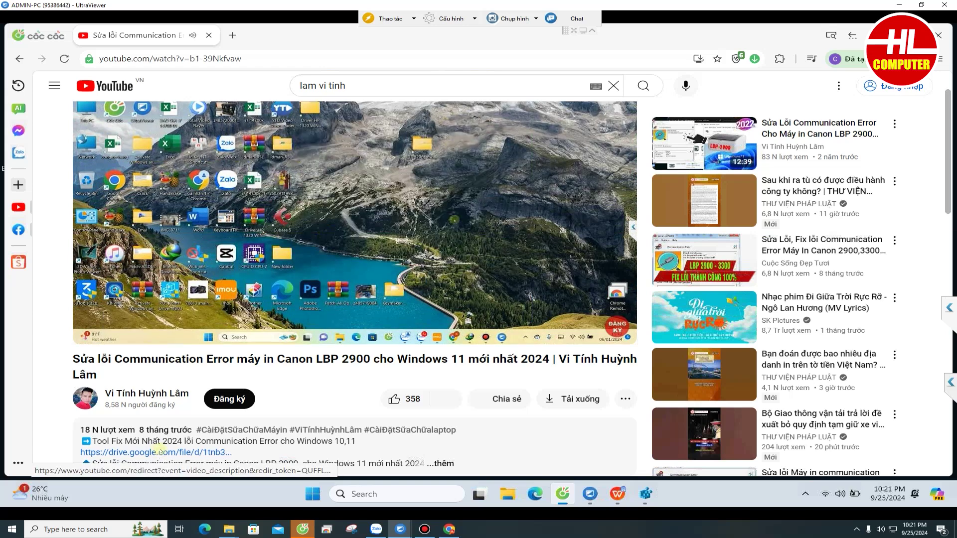
Step: Open the Google Drive link for the Windows 10,11 Communication Error fix tool from the video description
right_click(157, 451)
click(222, 328)
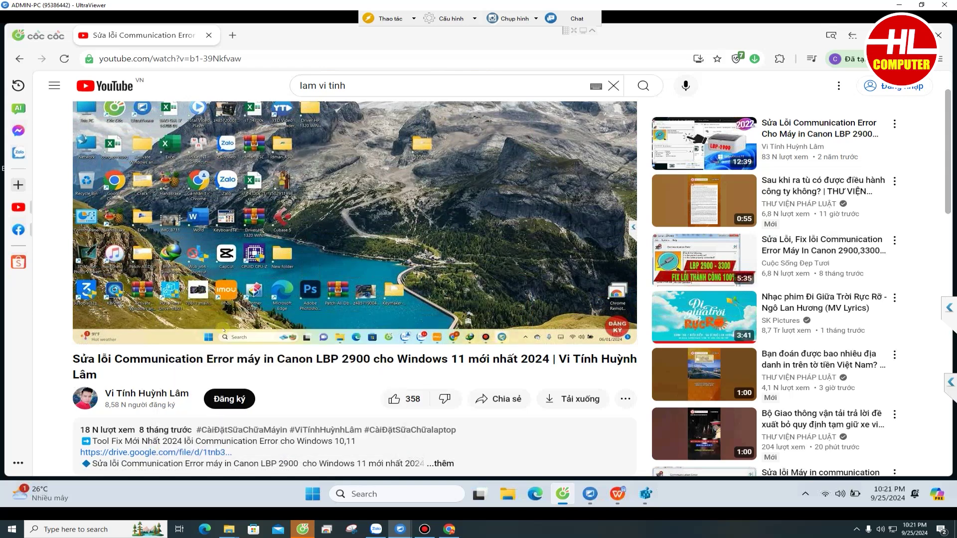